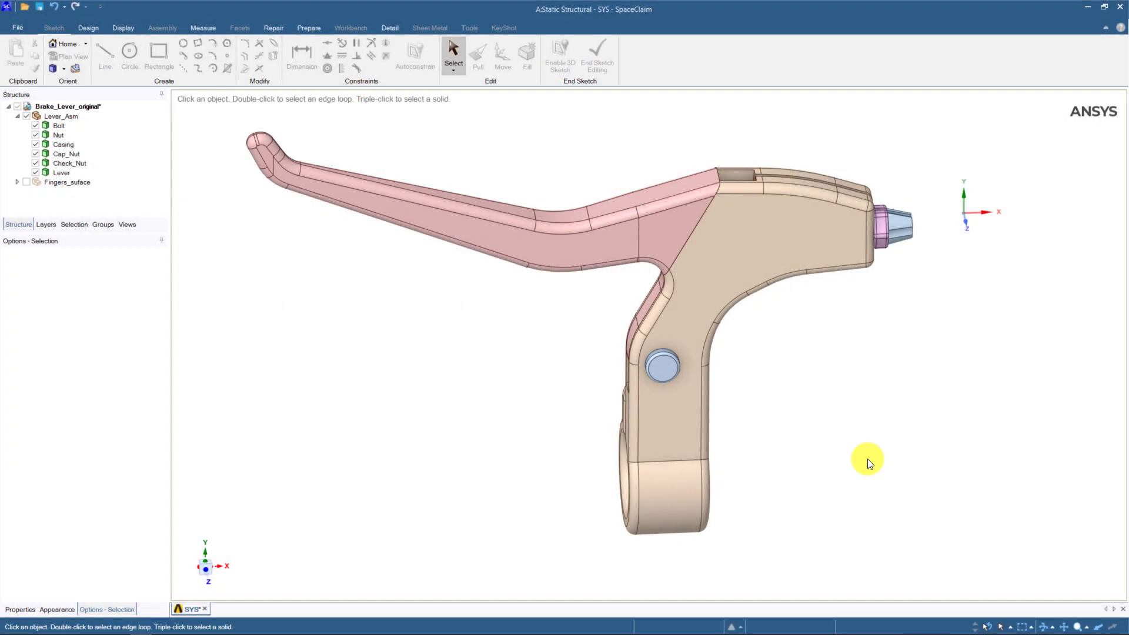
- Orbit the brake lever assembly model in SpaceClaim to view it from a new angle
mouse_move(867, 459)
middle_mouse_down()
mouse_move(907, 435)
mouse_move(864, 461)
mouse_move(899, 451)
mouse_move(852, 453)
mouse_move(584, 298)
middle_mouse_up()
left_click(584, 236)
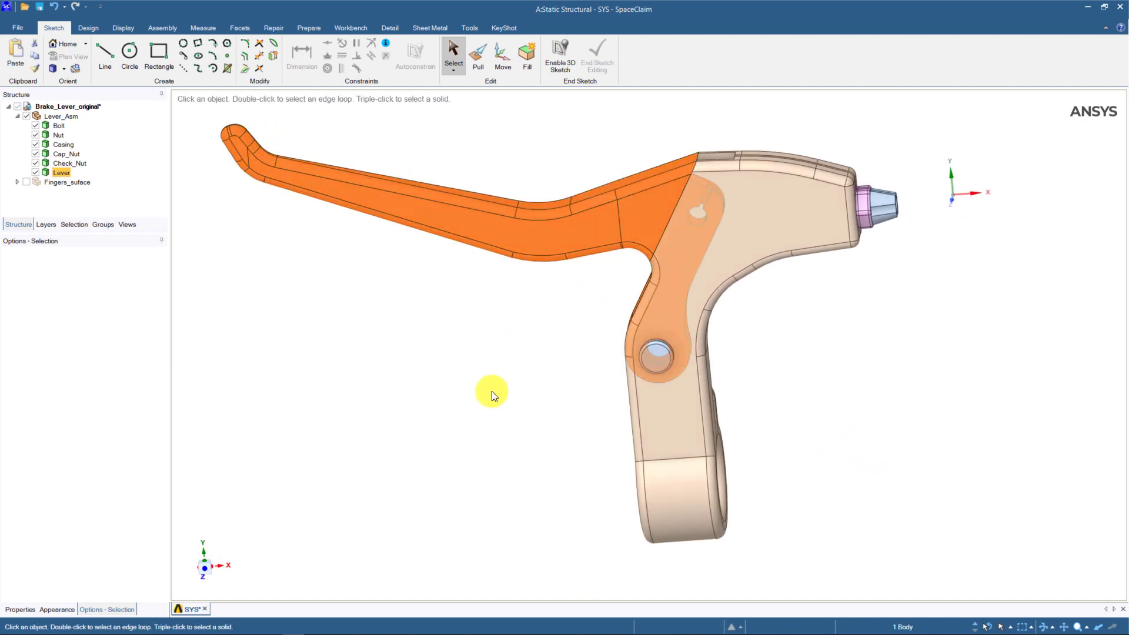
left_click(667, 419)
mouse_move(590, 474)
middle_mouse_down()
mouse_move(625, 461)
mouse_move(729, 469)
mouse_move(605, 484)
middle_mouse_up()
left_click(602, 485)
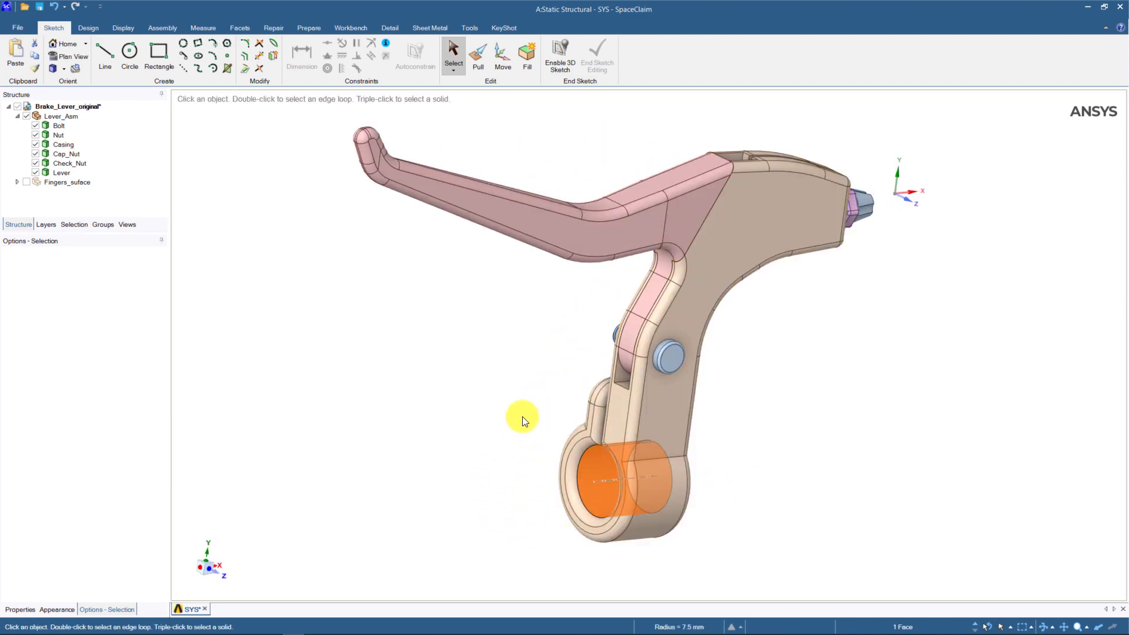
triple_click(668, 358)
mouse_move(747, 429)
middle_mouse_down()
mouse_move(784, 415)
mouse_move(745, 425)
middle_mouse_up()
right_click(743, 256)
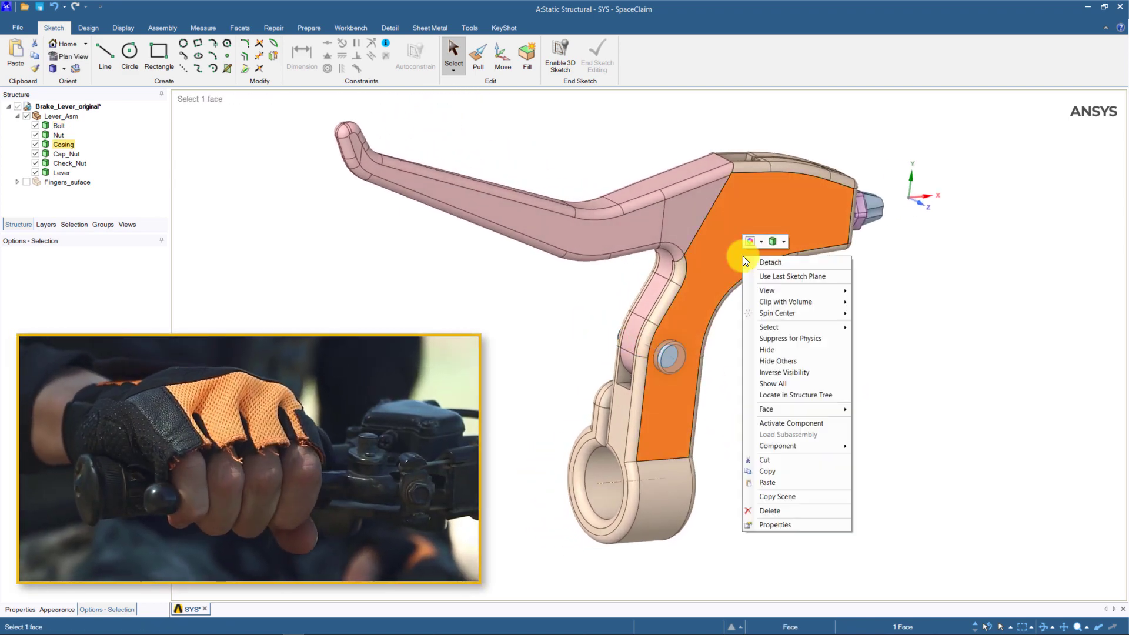
left_click(770, 349)
middle_click_drag(775, 351, 722, 363)
scroll(771, 225, "up", 3)
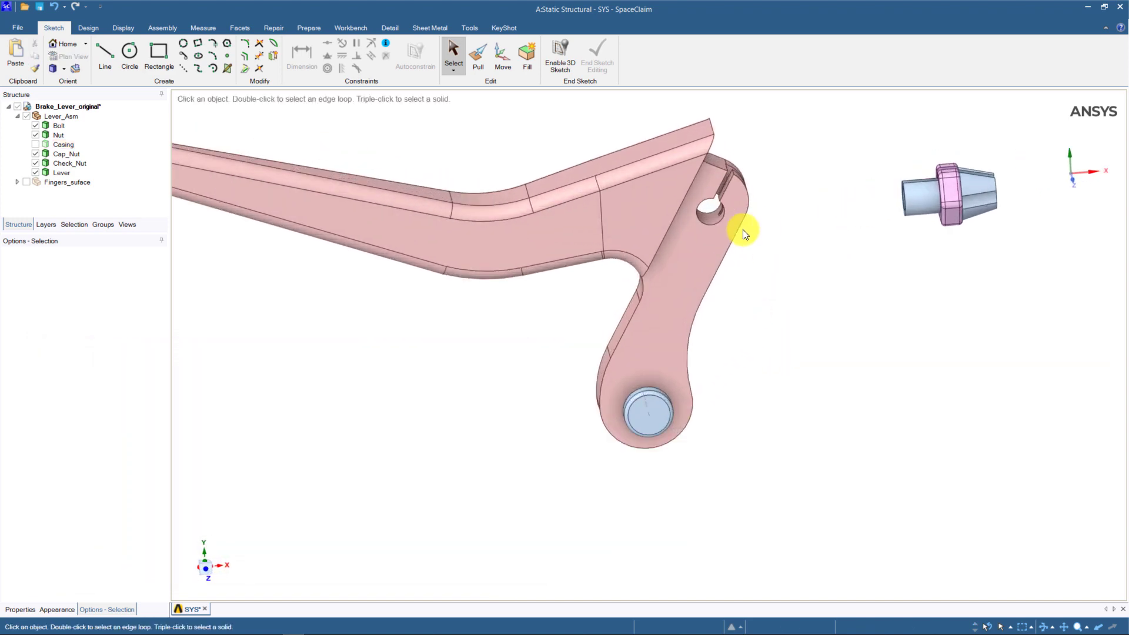
left_click(714, 221)
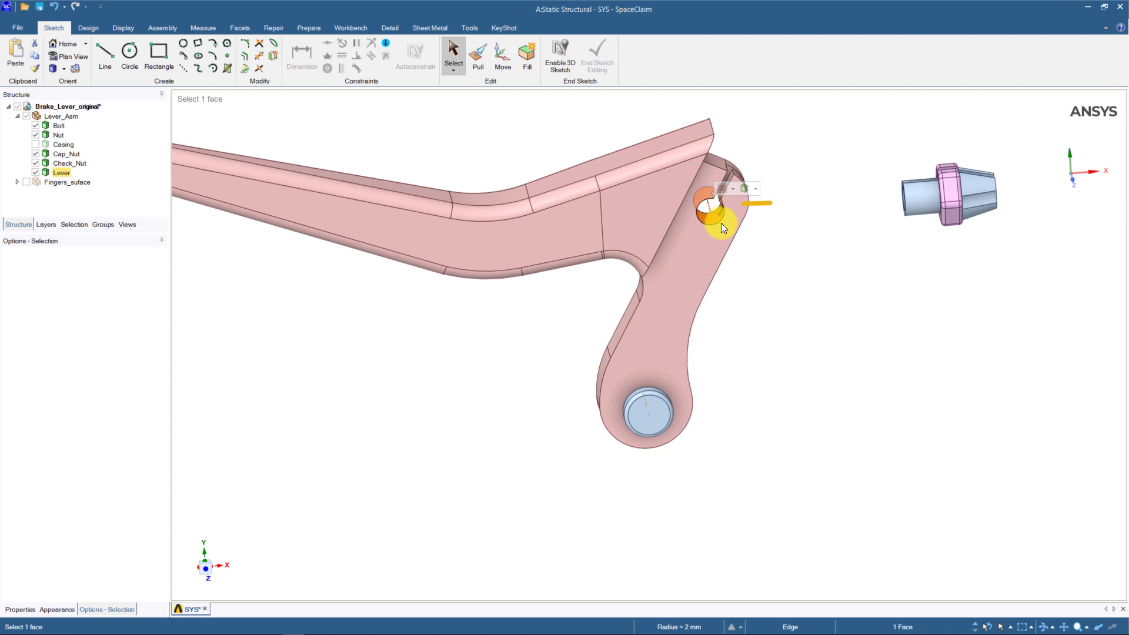
mouse_move(870, 244)
middle_mouse_down()
mouse_move(898, 244)
mouse_move(842, 296)
mouse_move(827, 293)
middle_mouse_up()
triple_click(906, 210)
left_click(35, 144)
scroll(375, 355, "up", 2)
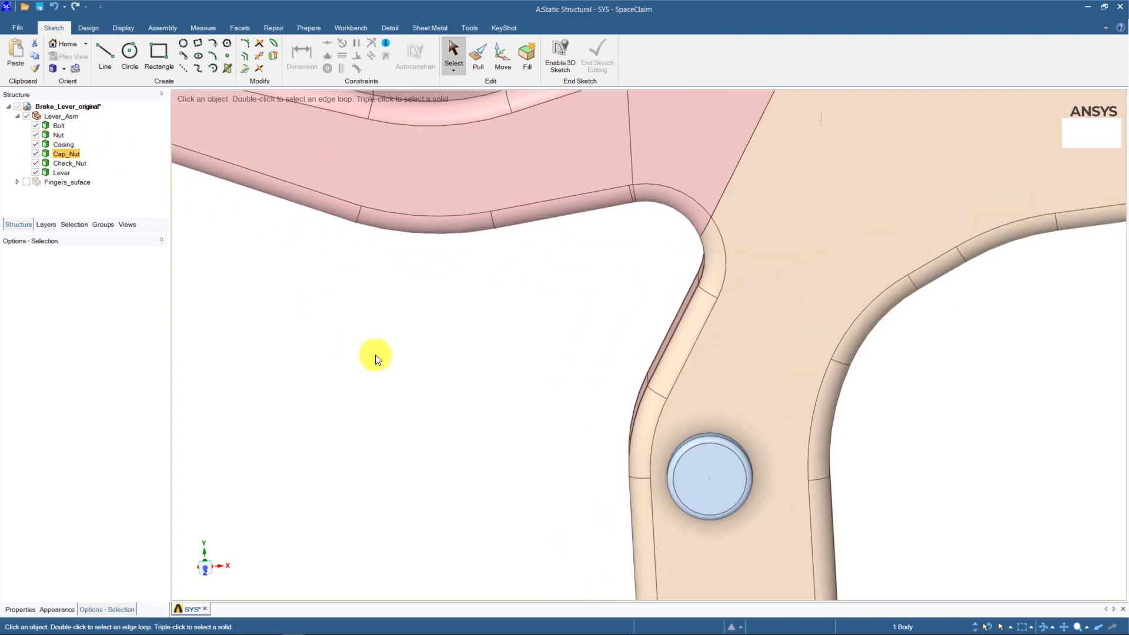
scroll(375, 355, "down", 5)
triple_click(413, 308)
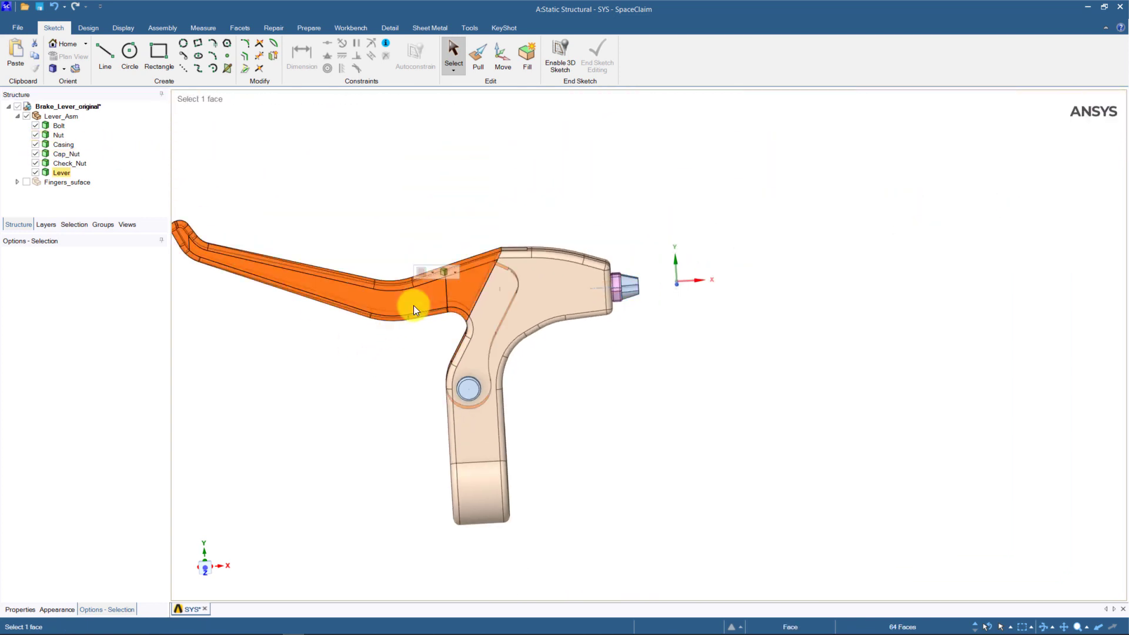
scroll(396, 361, "down", 2)
scroll(411, 367, "up", 1)
middle_click_drag(378, 386, 534, 403, "shift")
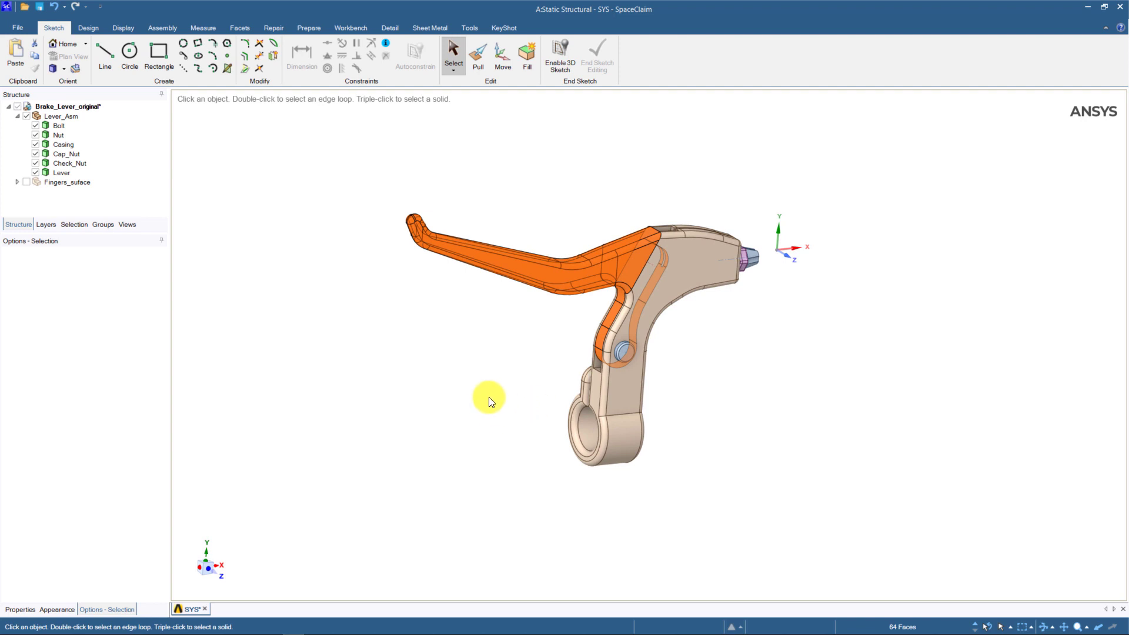
scroll(492, 402, "up", 1)
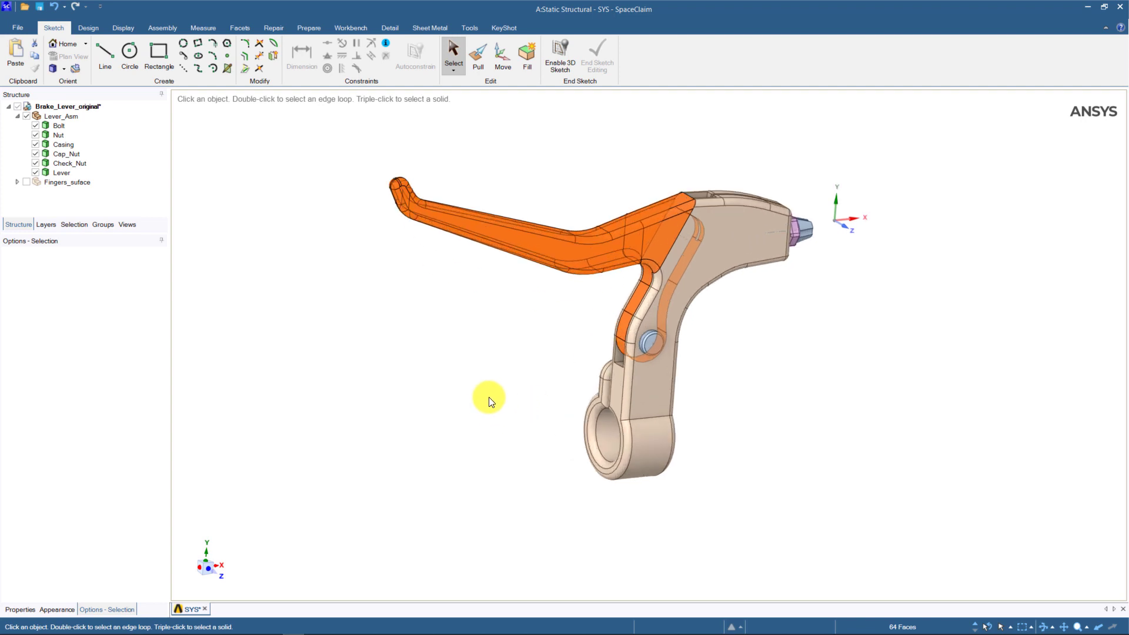
- Suppress the Casing body for physics from the Structure tree
left_click(690, 274)
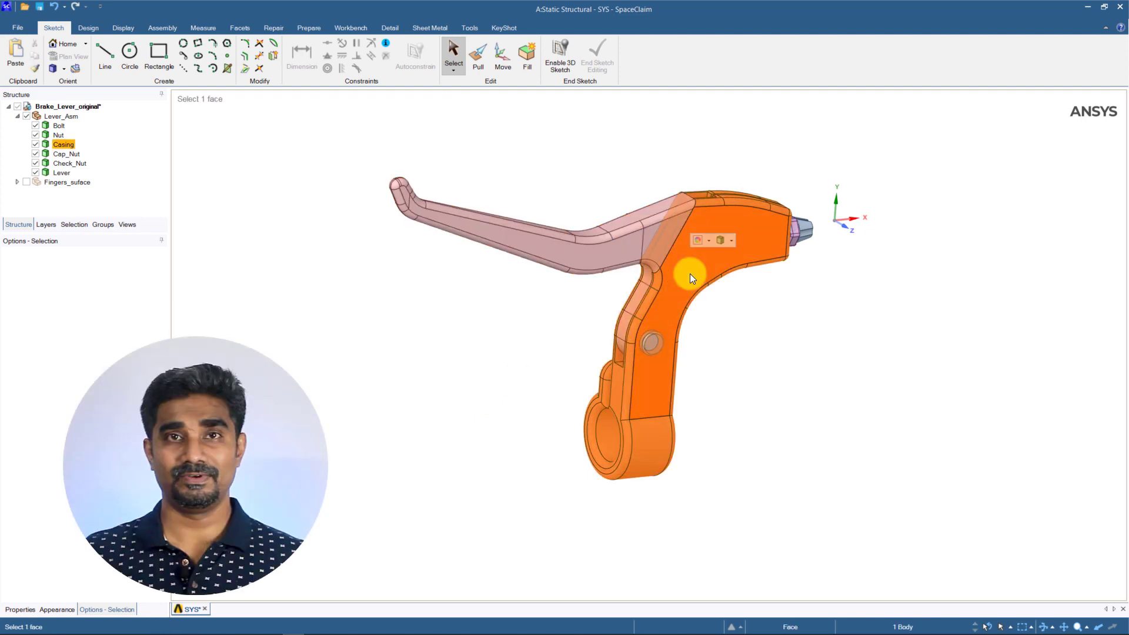
middle_click_drag(755, 396, 752, 440)
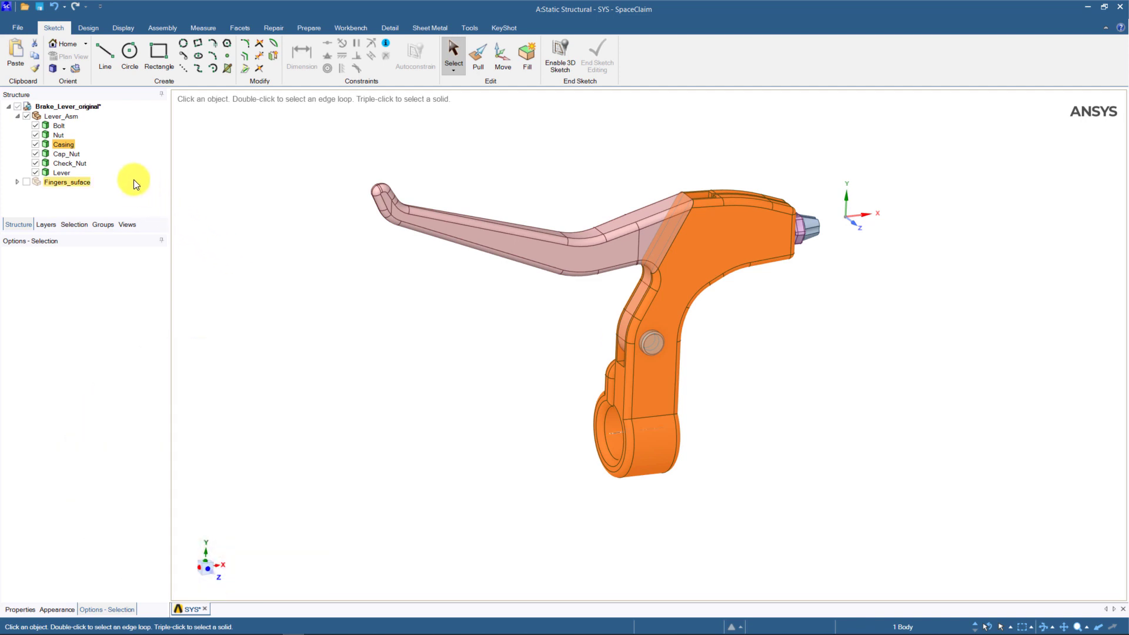
left_click(72, 146)
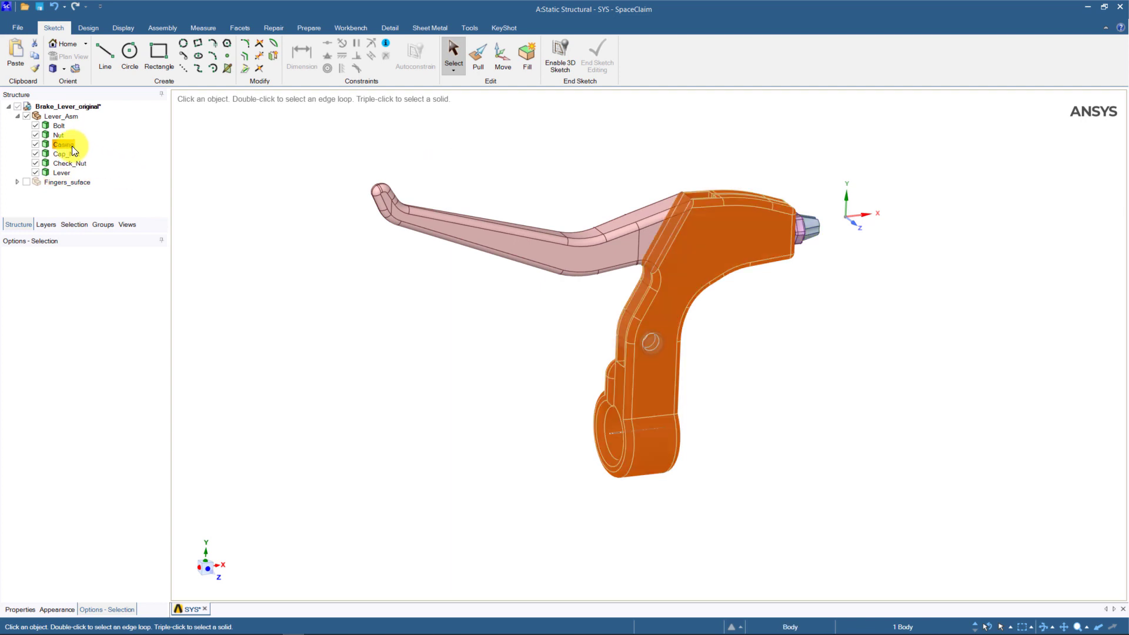
right_click(72, 146)
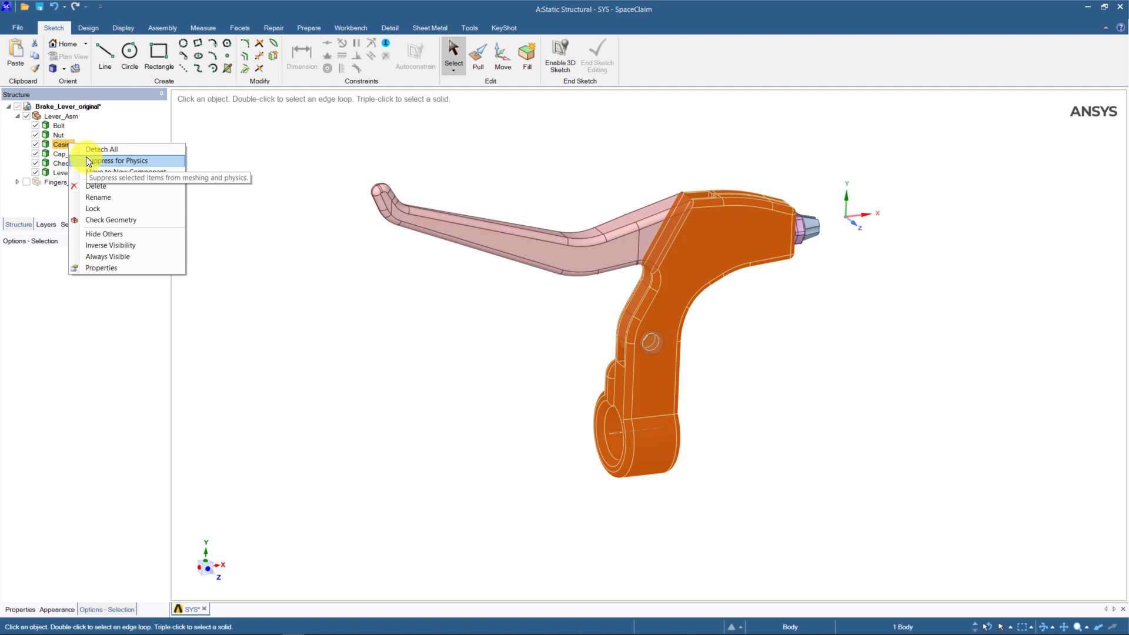
left_click(86, 156)
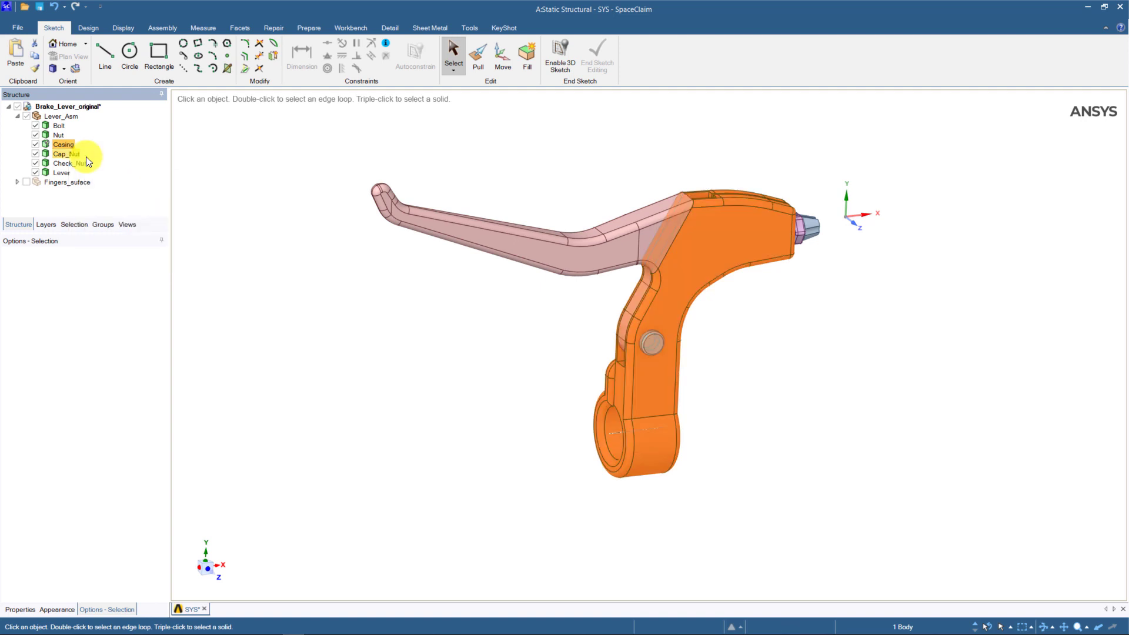
- Hide the casing in the viewport, leaving the lever, bolt and nuts visible
left_click(34, 145)
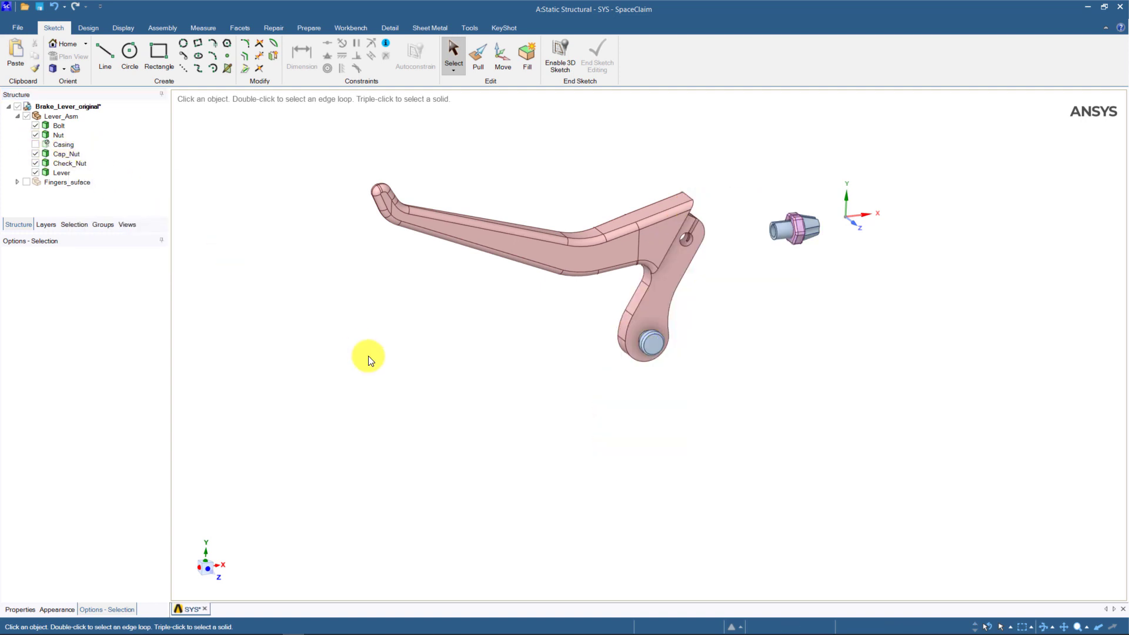
left_click(35, 145)
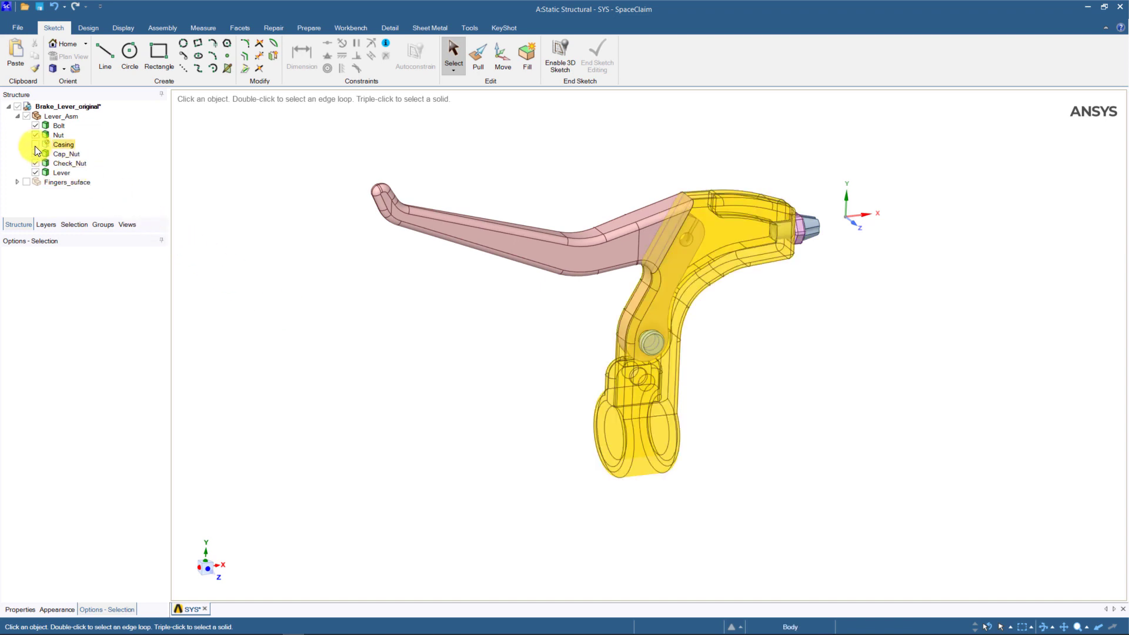
right_click(685, 274)
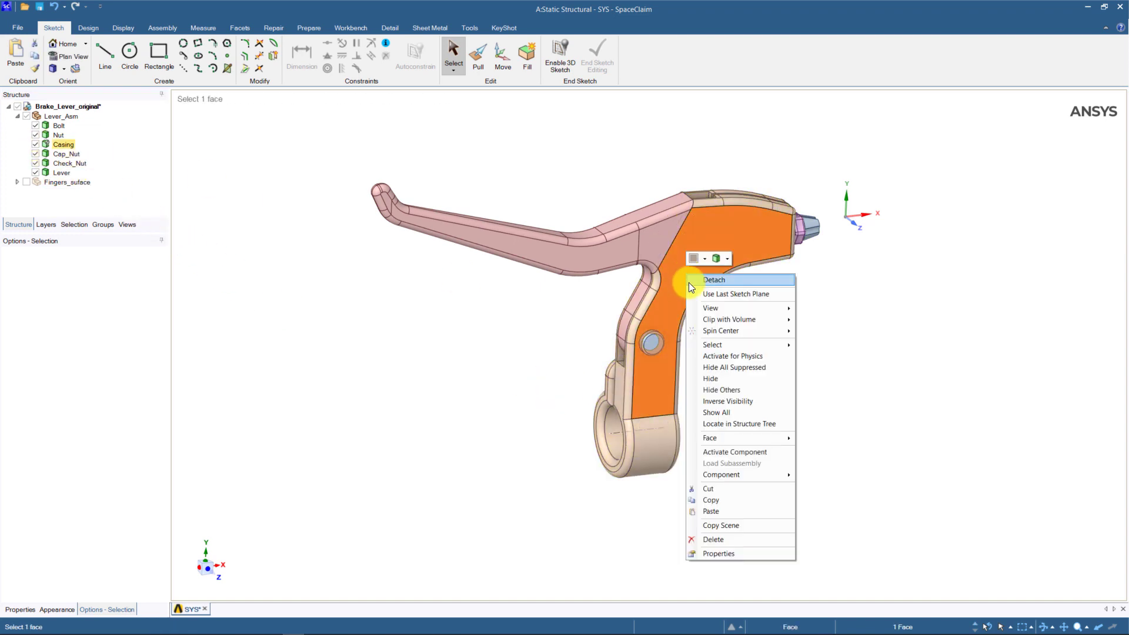
left_click(718, 380)
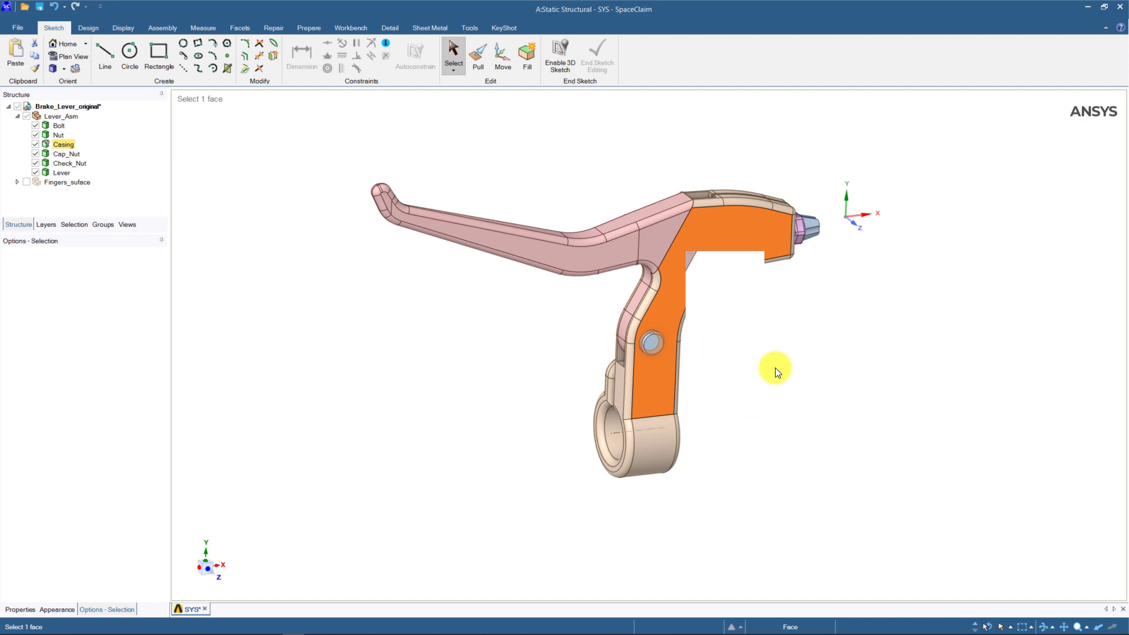
- Suppress the nut assembly at the lever's end for physics and hide Cap_Nut and Check_Nut
left_click(810, 228)
left_click(800, 221, "ctrl")
right_click(800, 221)
left_click(840, 316)
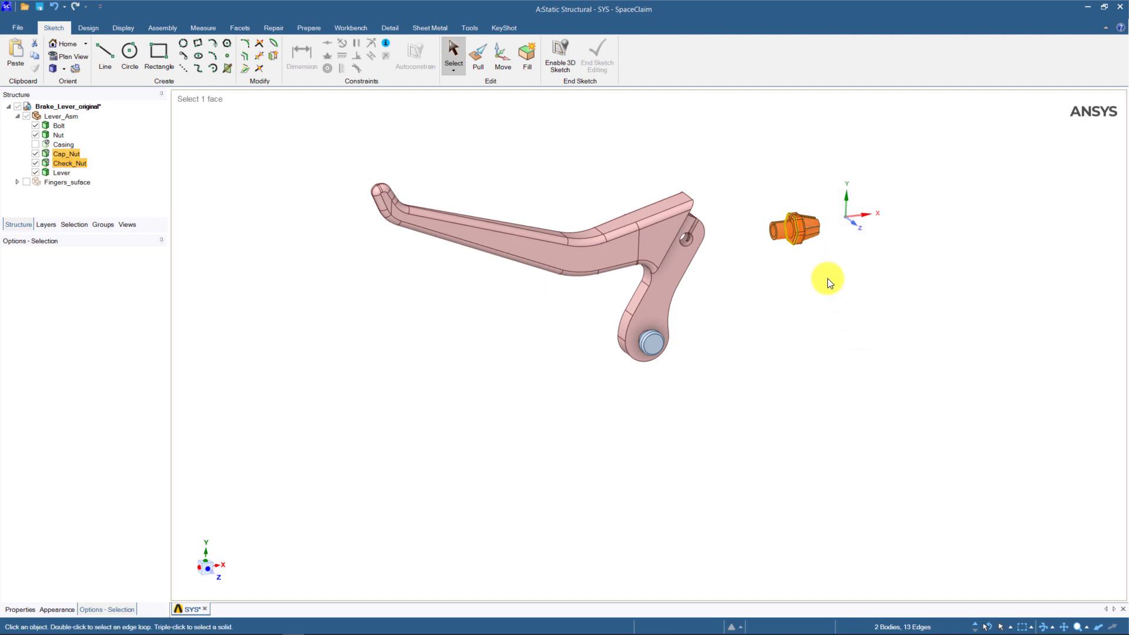
right_click(810, 234)
left_click(835, 362)
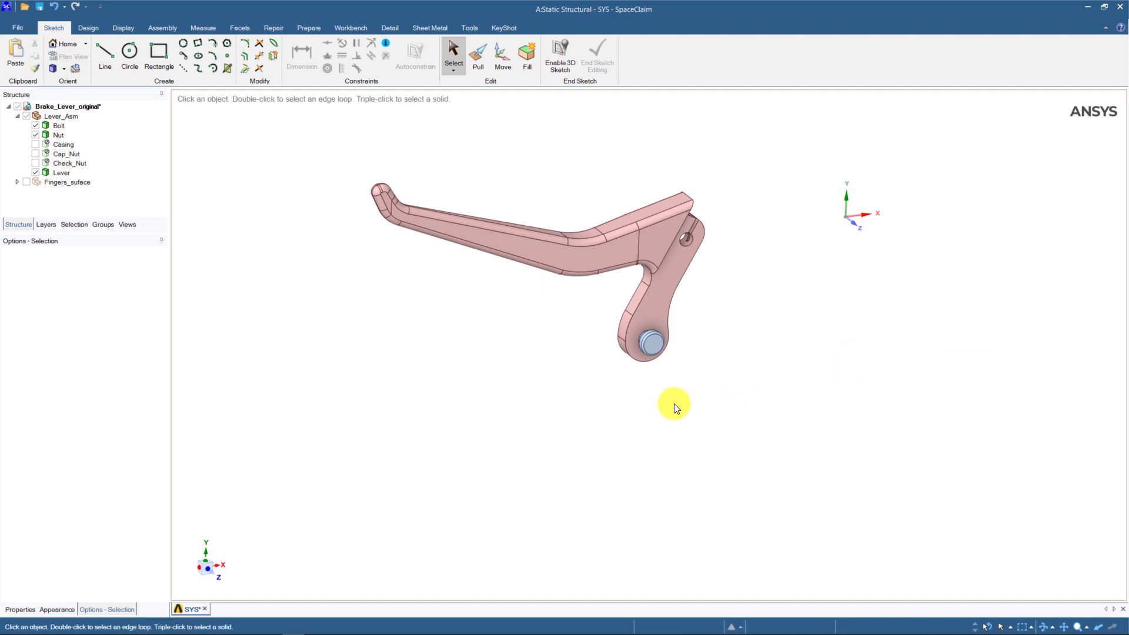
- Hide the lever and the bolt so only the nut remains visible
middle_click_drag(844, 362, 996, 363)
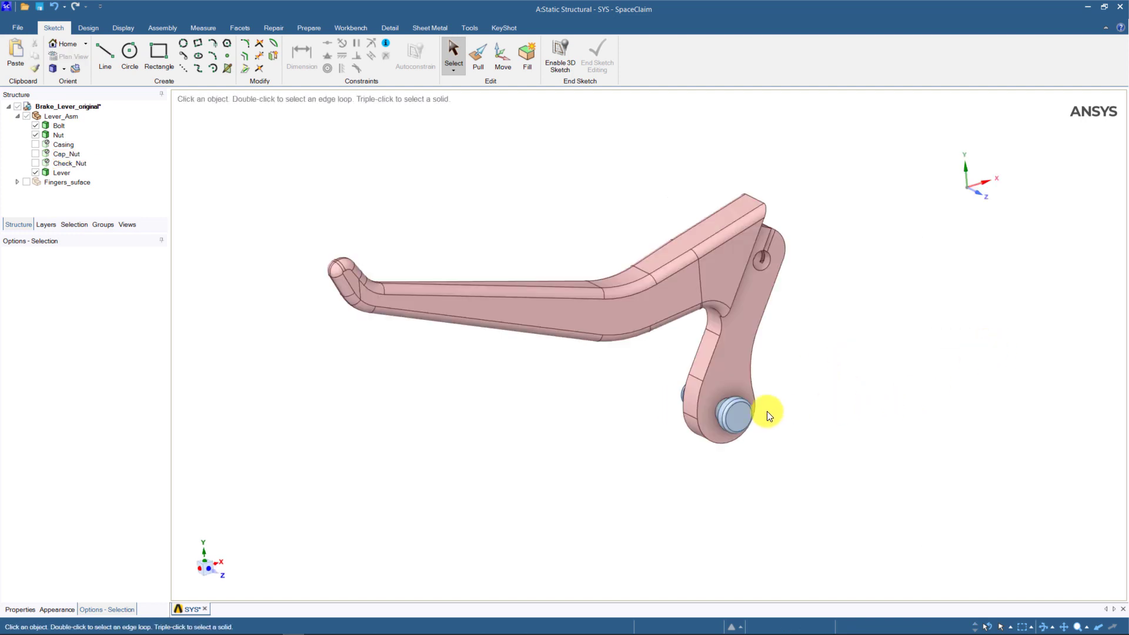
left_click(738, 415)
middle_click_drag(732, 486, 777, 468)
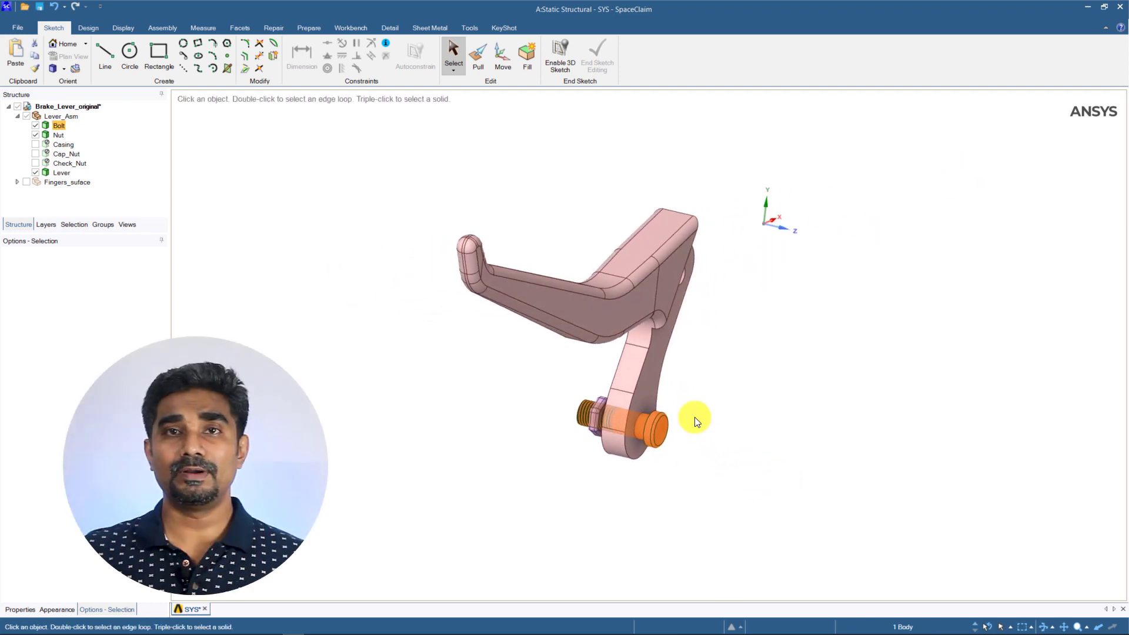
right_click(654, 390)
left_click(694, 205)
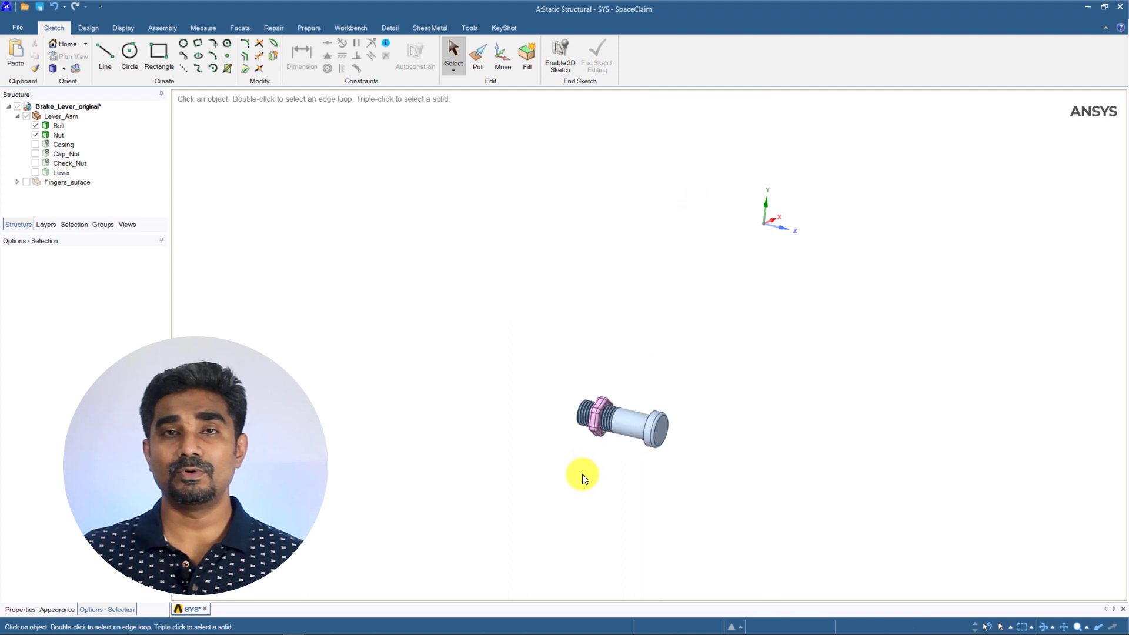
middle_click_drag(581, 478, 628, 429)
left_click(633, 424)
right_click(633, 423)
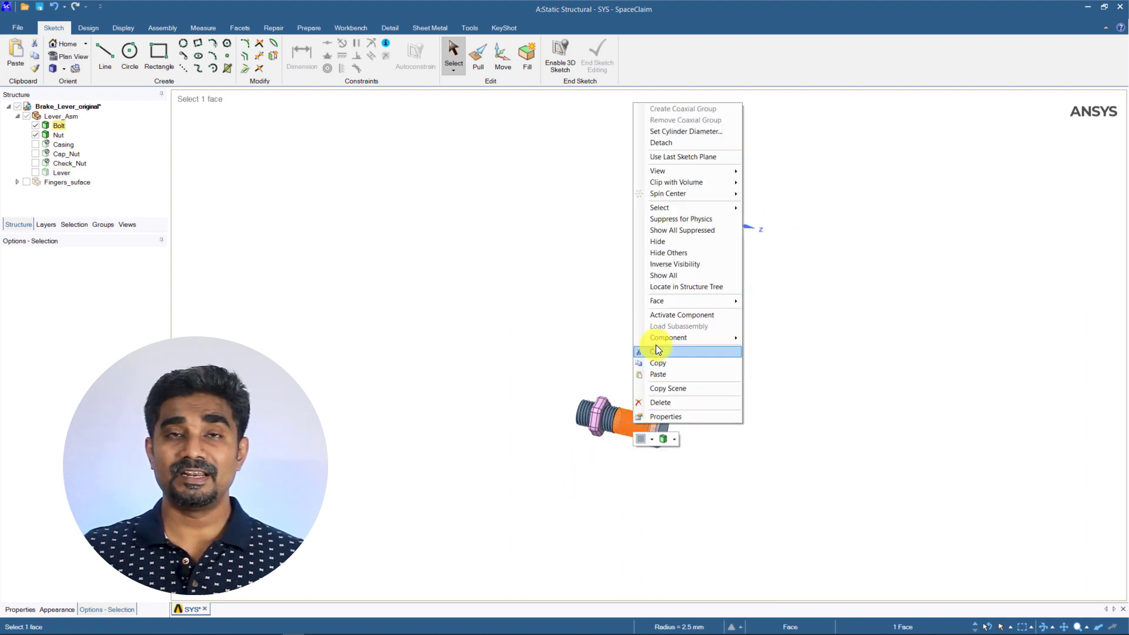
left_click(669, 241)
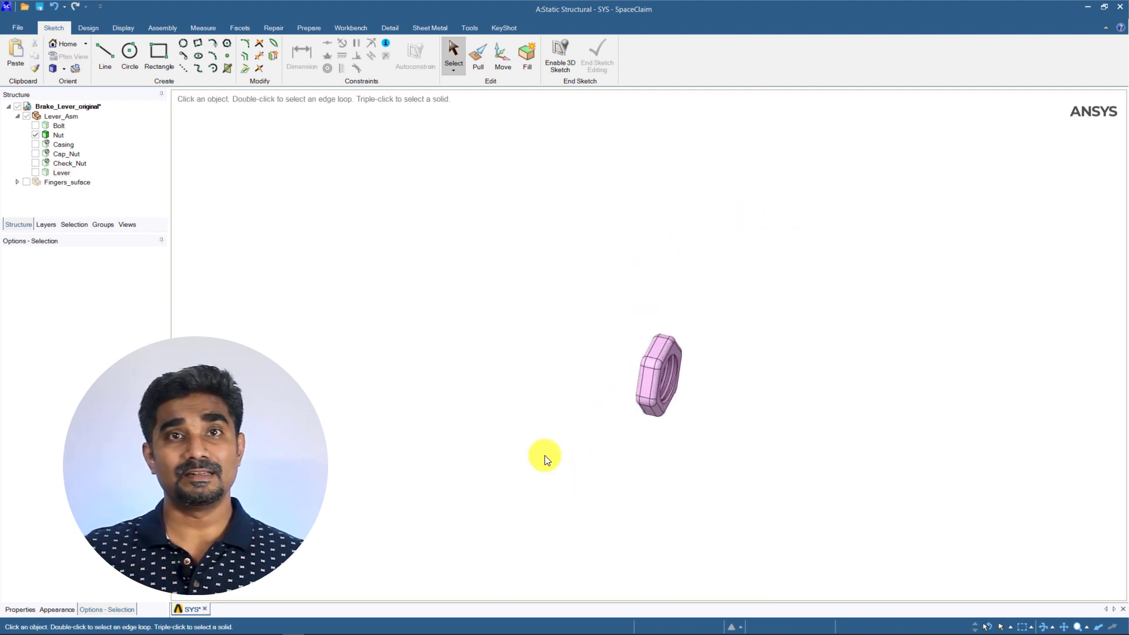
middle_click_drag(545, 455, 590, 461)
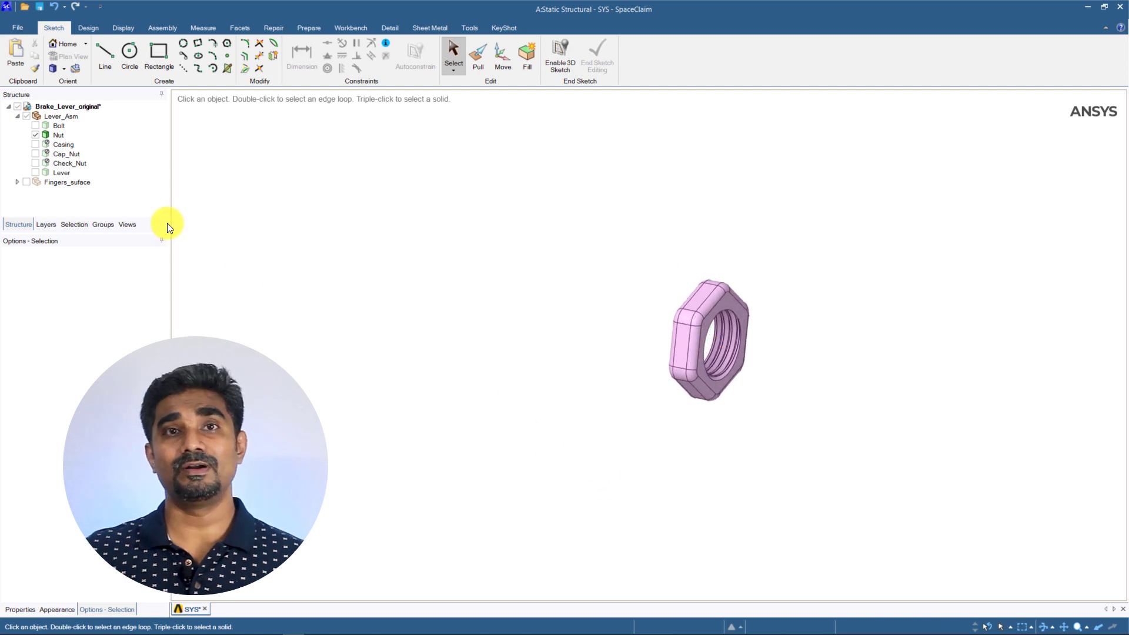
- Show the Bolt and Lever bodies again and inspect the bolt thread
left_click(34, 124)
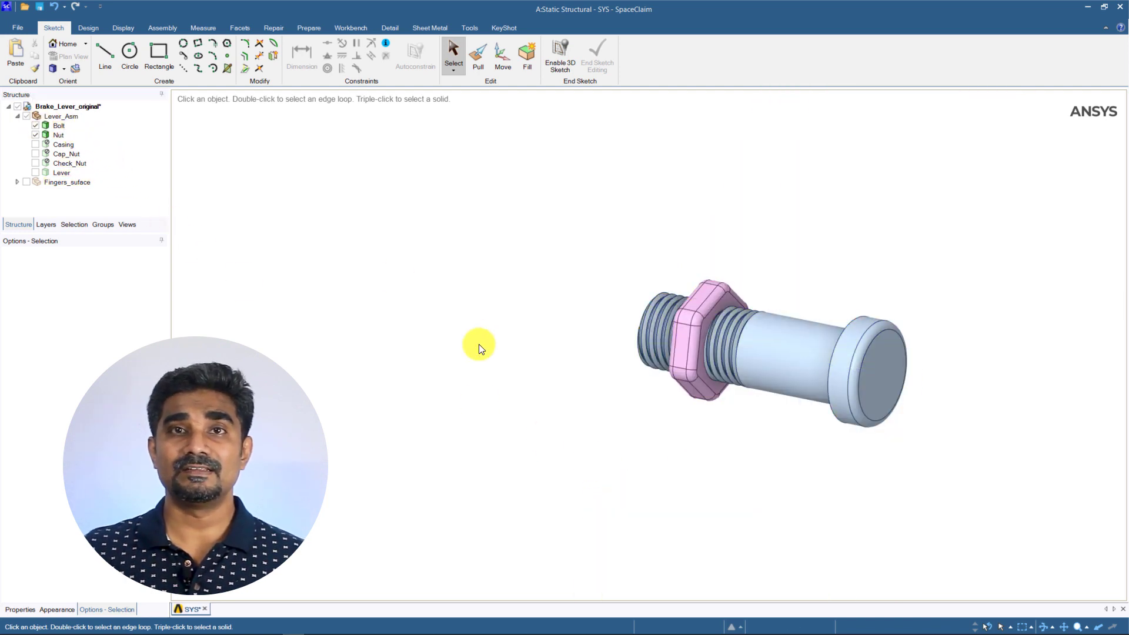
mouse_move(609, 477)
middle_mouse_down()
mouse_move(600, 469)
mouse_move(660, 461)
mouse_move(653, 471)
middle_mouse_up()
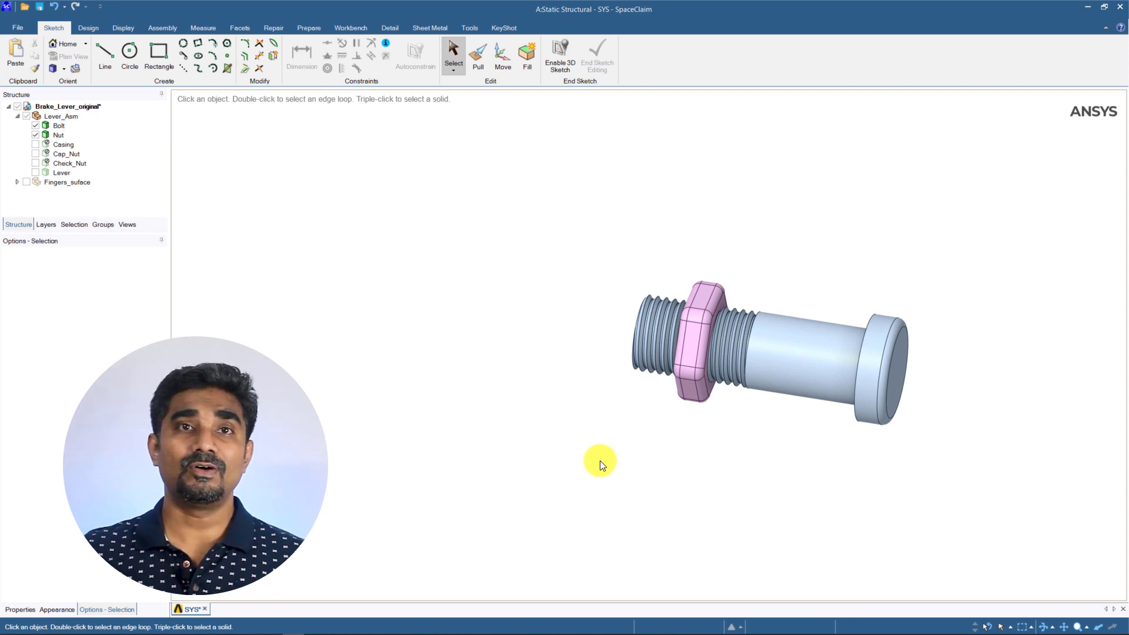
left_click(36, 172)
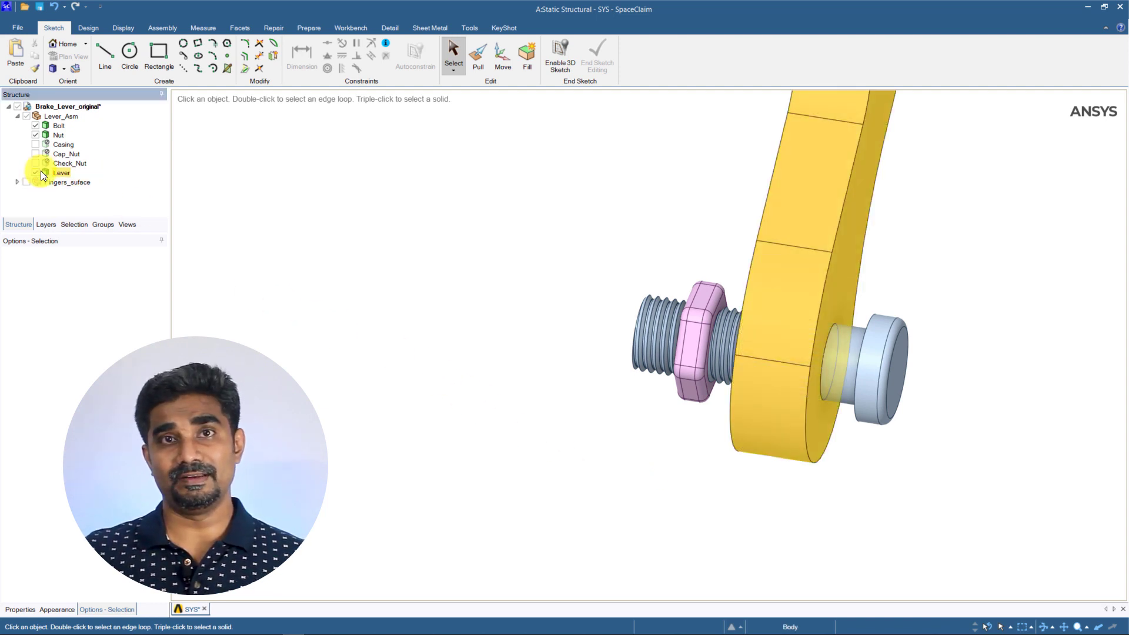
scroll(527, 421, "down", 3)
middle_click_drag(527, 421, 482, 443)
scroll(481, 443, "up", 2)
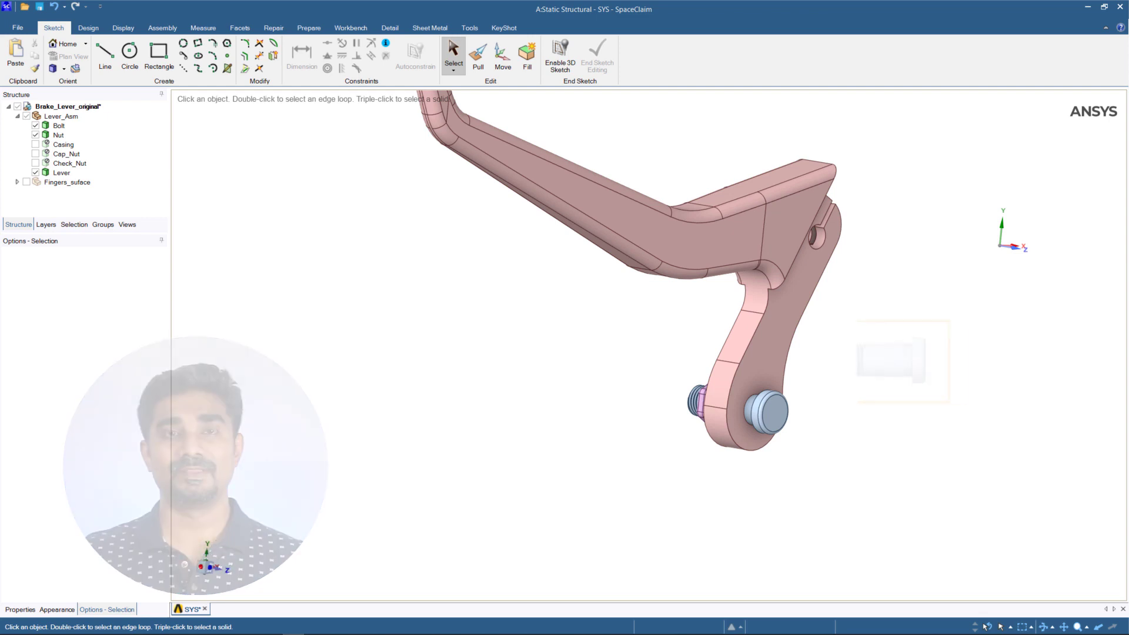
scroll(506, 488, "down", 1)
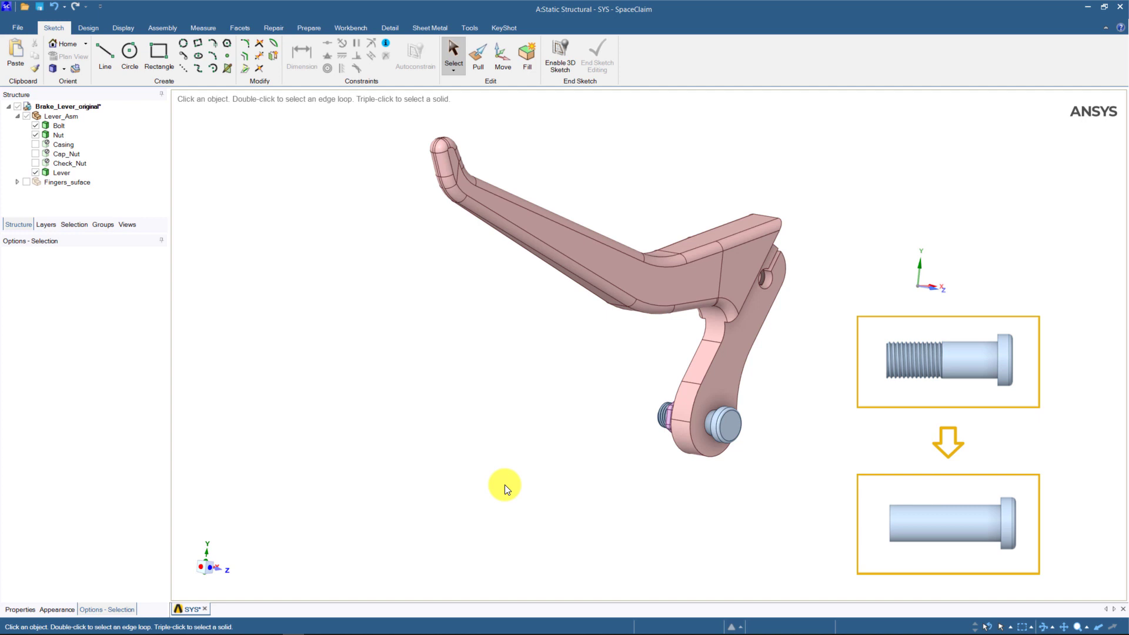
mouse_move(505, 484)
middle_mouse_down()
mouse_move(527, 484)
mouse_move(487, 504)
mouse_move(464, 489)
mouse_move(452, 499)
mouse_move(492, 506)
middle_mouse_up()
left_click(634, 415)
left_click(461, 461)
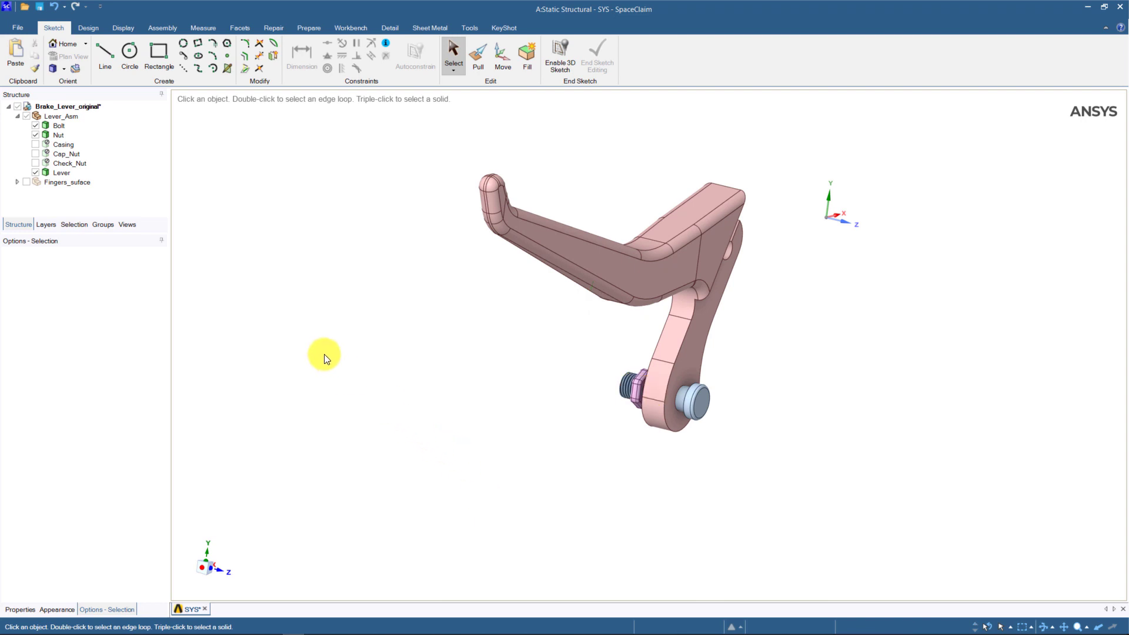
- Suppress the Bolt and Nut bodies for physics
left_click(57, 126)
left_click(58, 136, "ctrl")
right_click(58, 137)
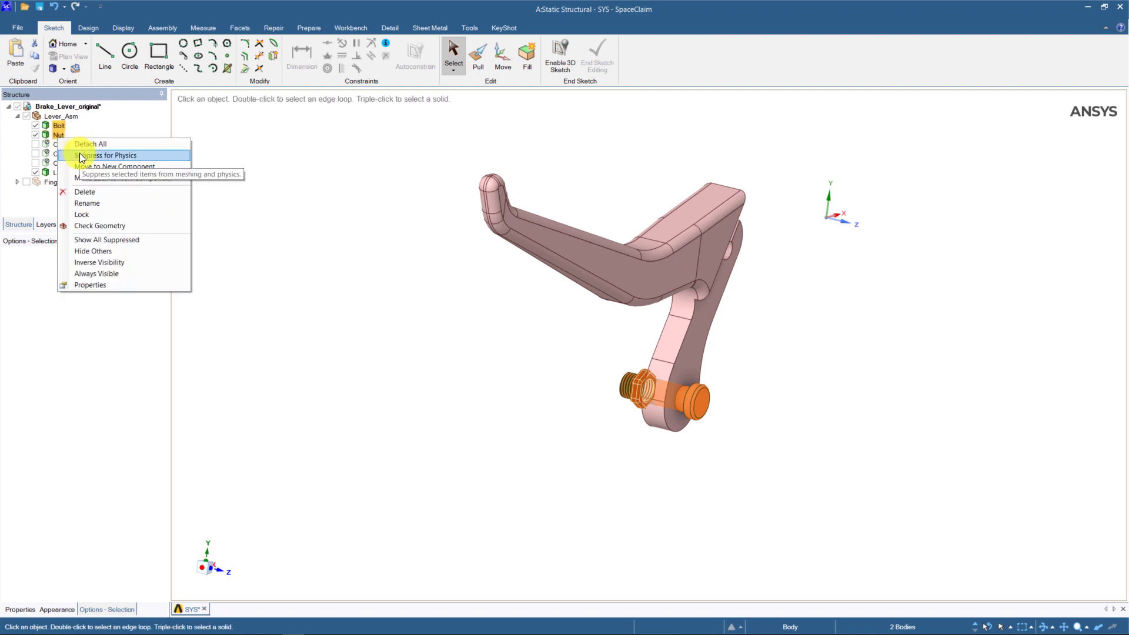
left_click(79, 155)
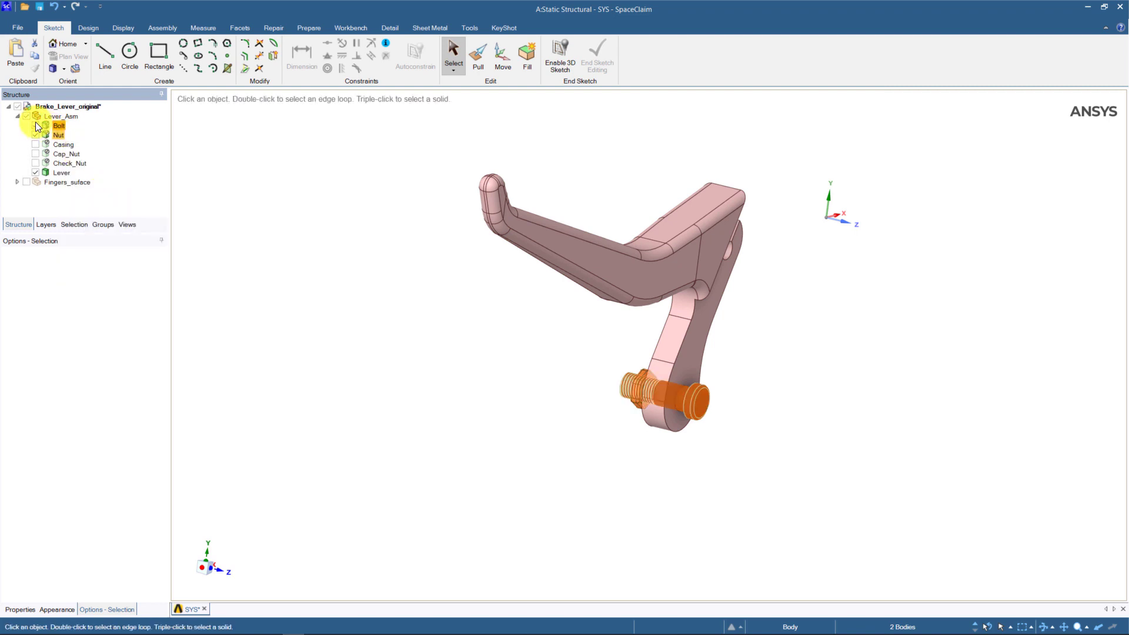
left_click(366, 254)
- Select the lever's upper small hole face and show the Cap_Nut body
middle_click_drag(549, 474, 704, 450)
left_click(754, 400)
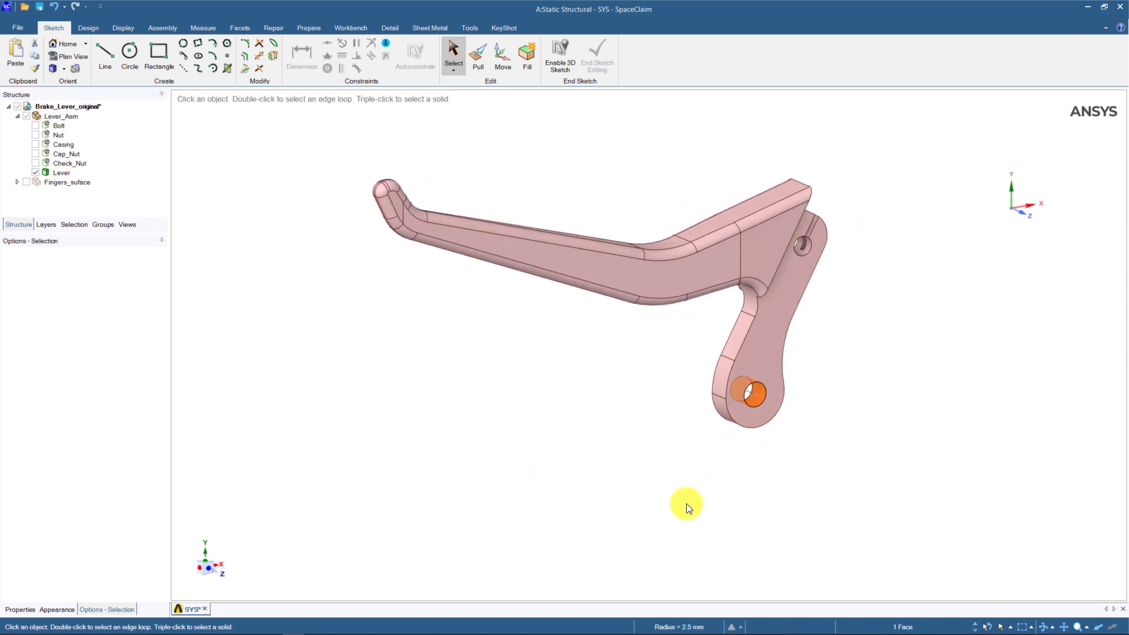
left_click(660, 487)
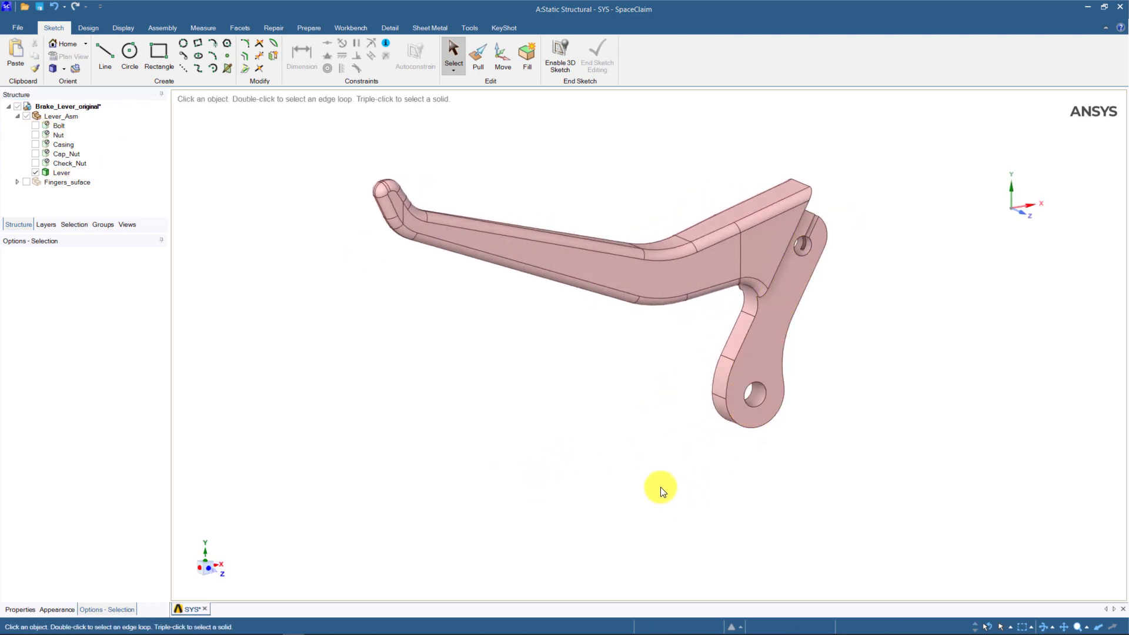
left_click(803, 247)
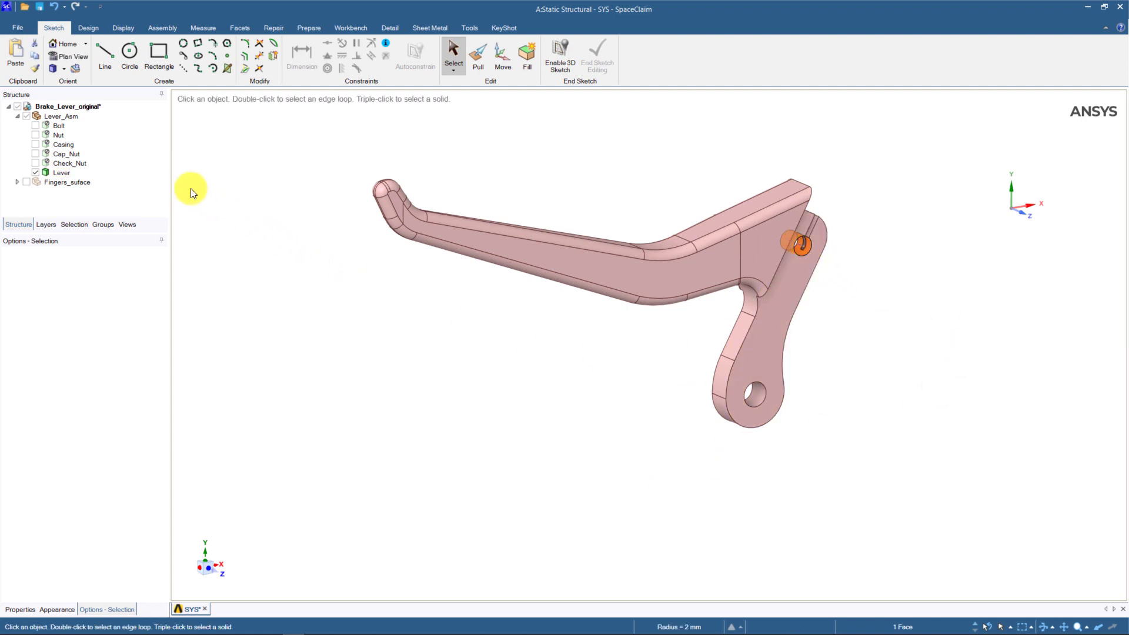
left_click(36, 153)
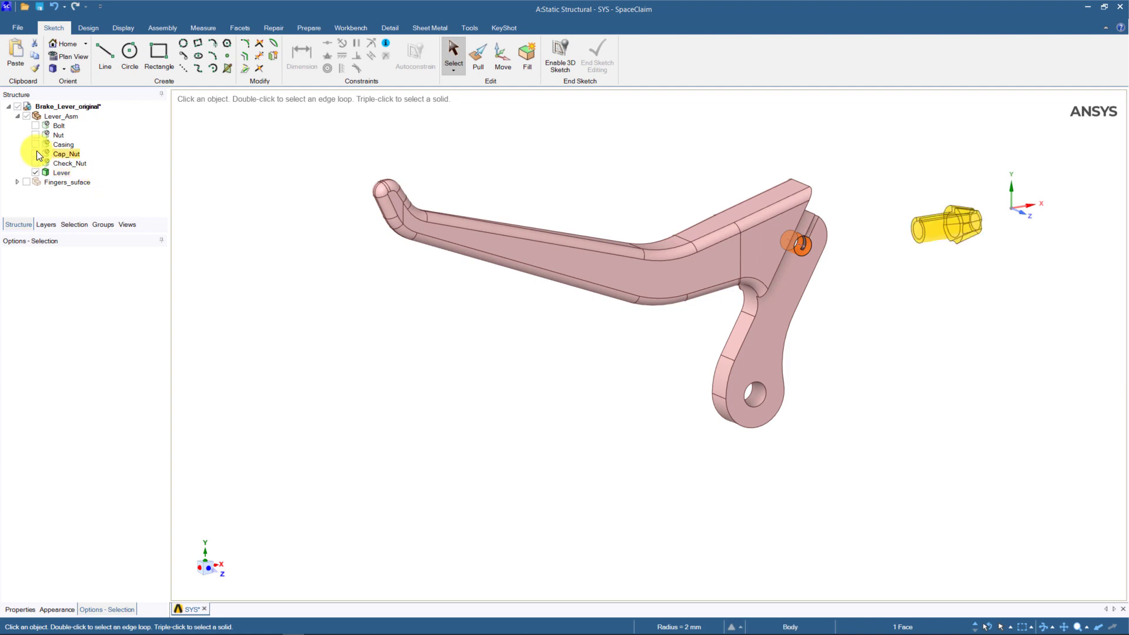
mouse_move(898, 474)
middle_mouse_down()
mouse_move(870, 471)
mouse_move(965, 368)
mouse_move(998, 367)
mouse_move(925, 289)
mouse_move(896, 207)
middle_mouse_up()
scroll(897, 206, "up", 5)
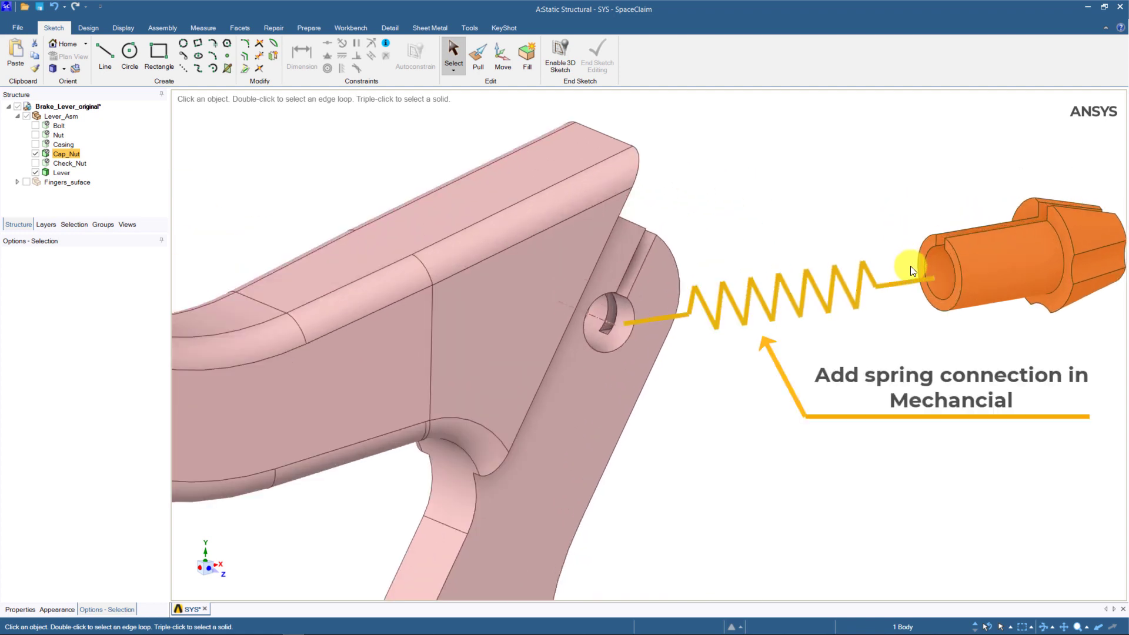
- Create an Origin from the Design tab on the cap nut's inner circular edge
left_click(910, 266)
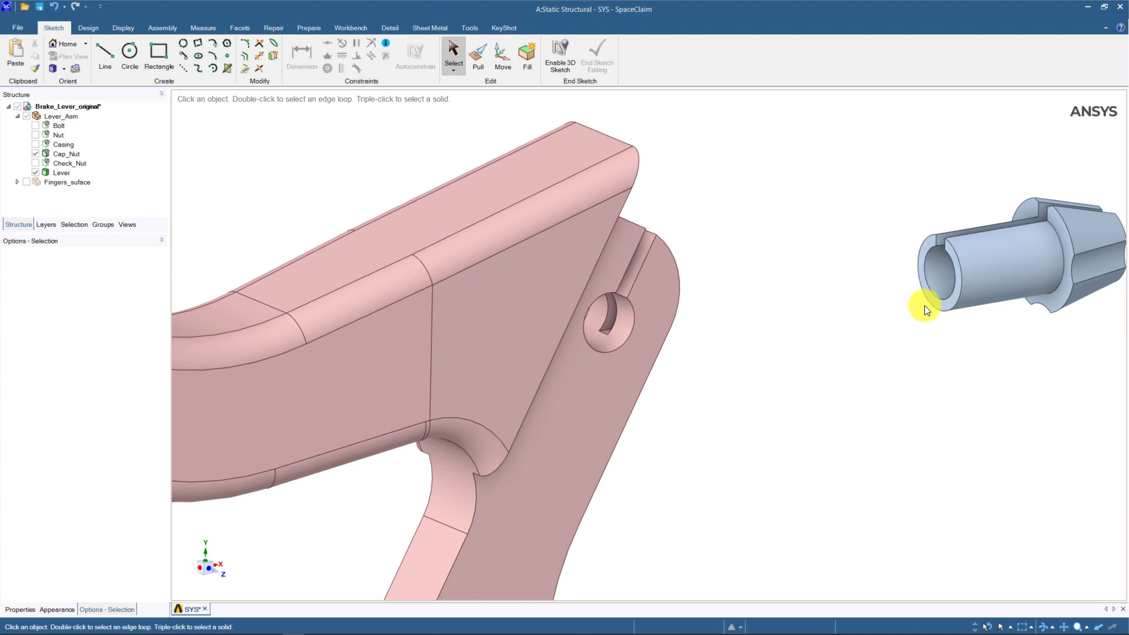
left_click(929, 302)
left_click(937, 298)
left_click(936, 297)
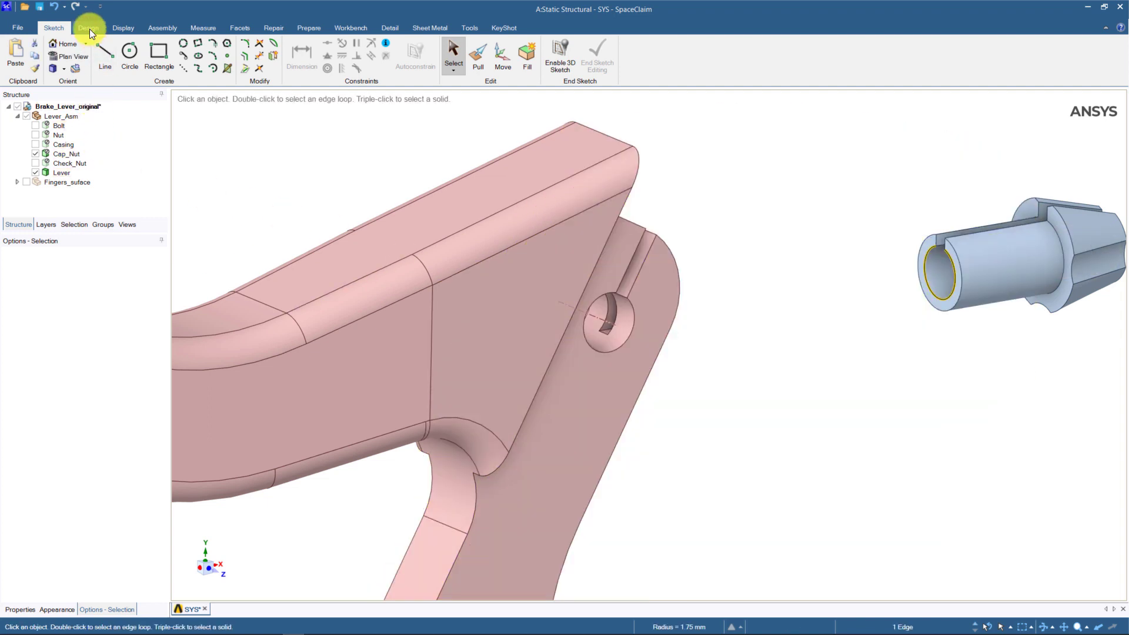
left_click(89, 30)
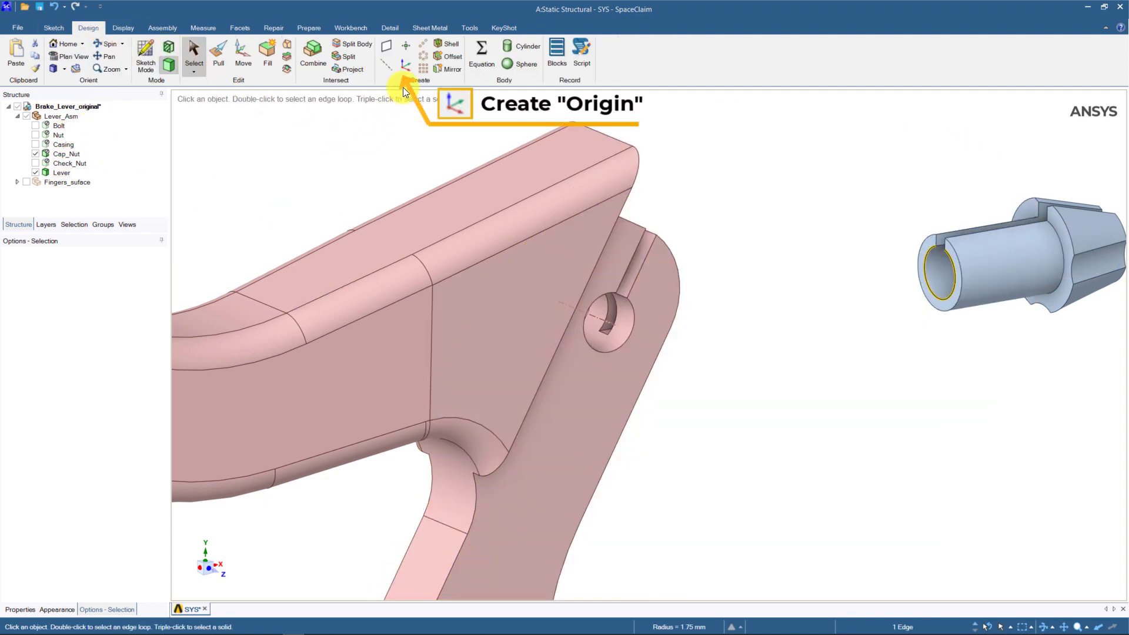
left_click(405, 69)
left_click(58, 192)
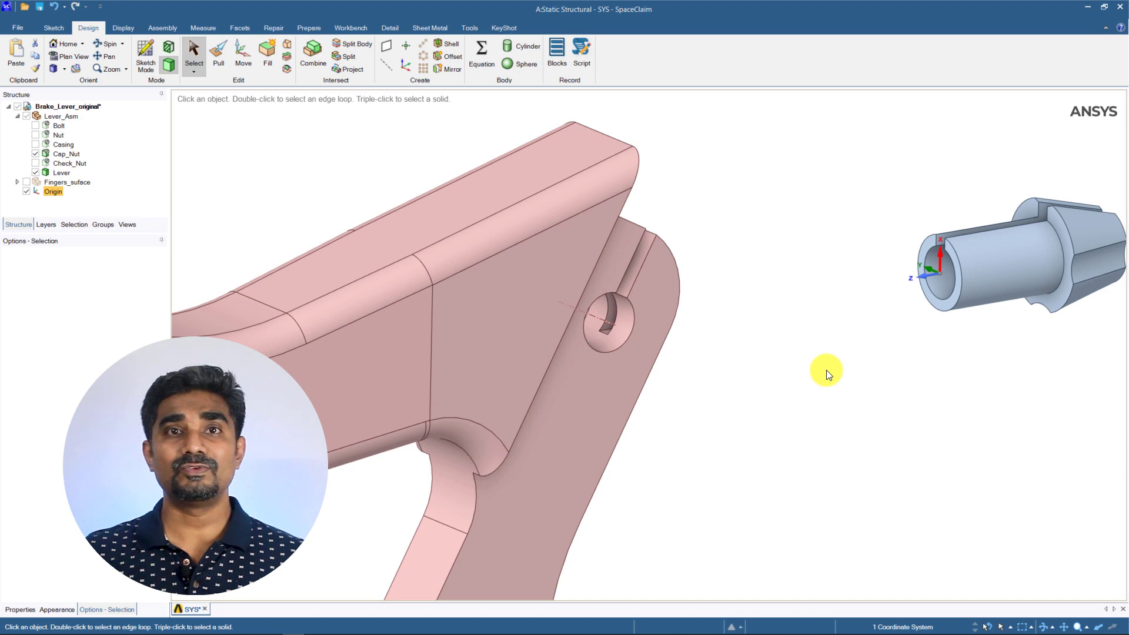
scroll(827, 370, "up", 2)
scroll(827, 369, "down", 5)
middle_click_drag(827, 369, 374, 481)
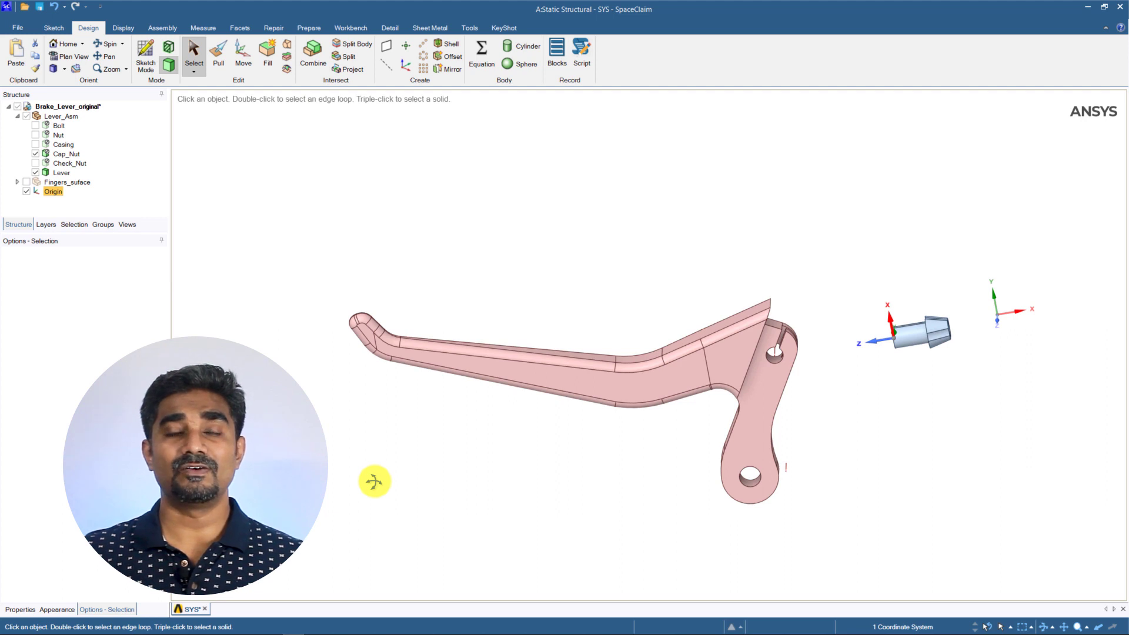
middle_click_drag(535, 480, 540, 512)
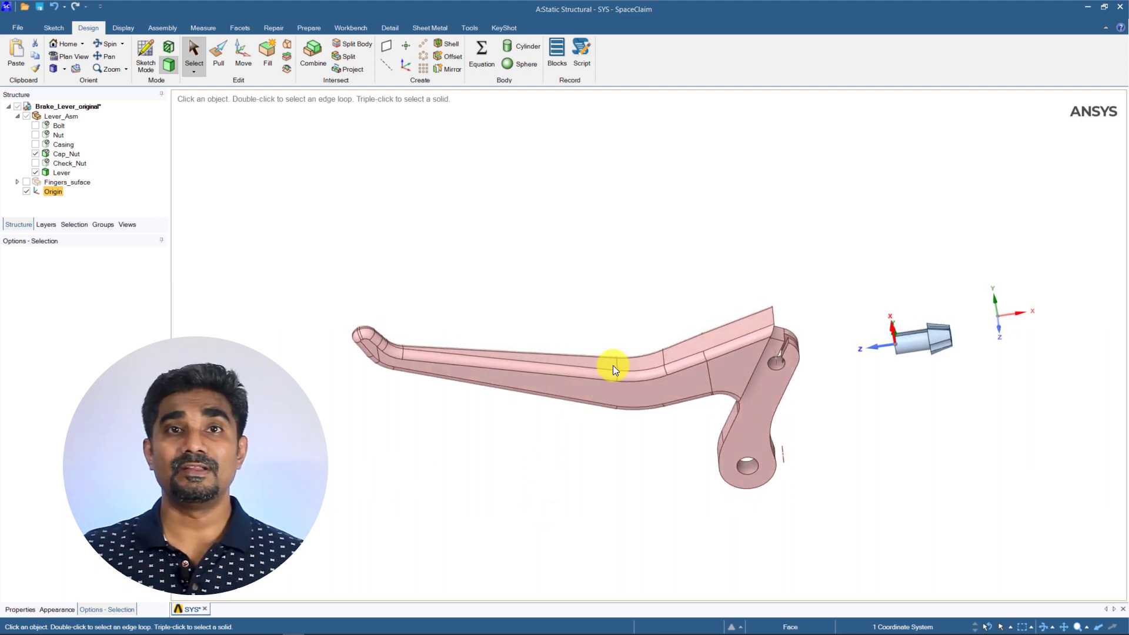
left_click(614, 362)
left_click(612, 361)
left_click(637, 366)
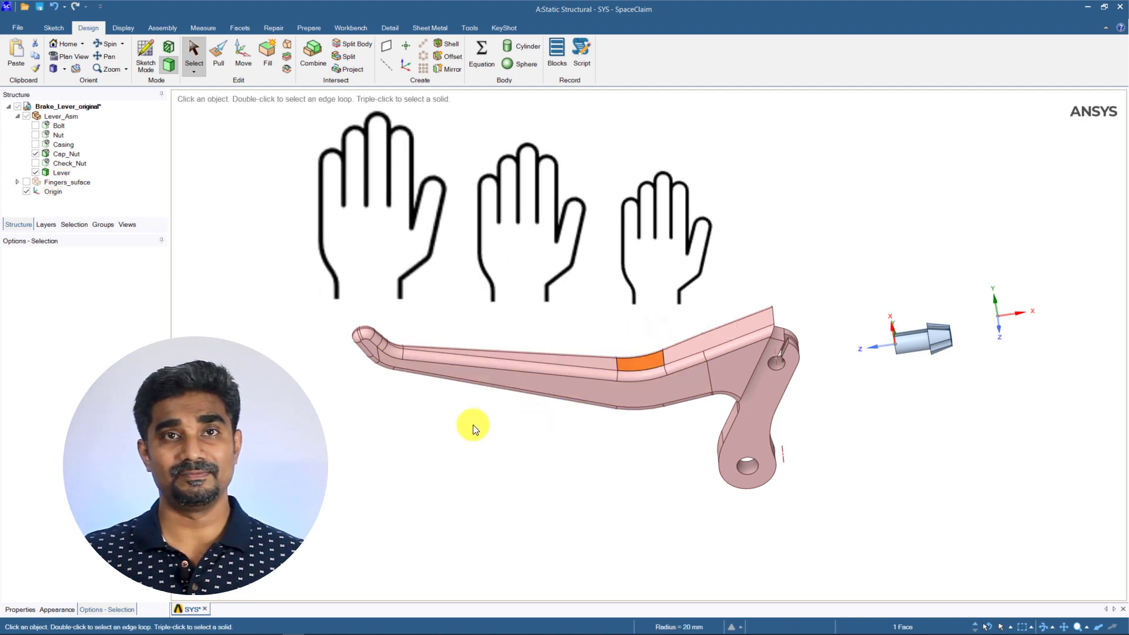
left_click(268, 356)
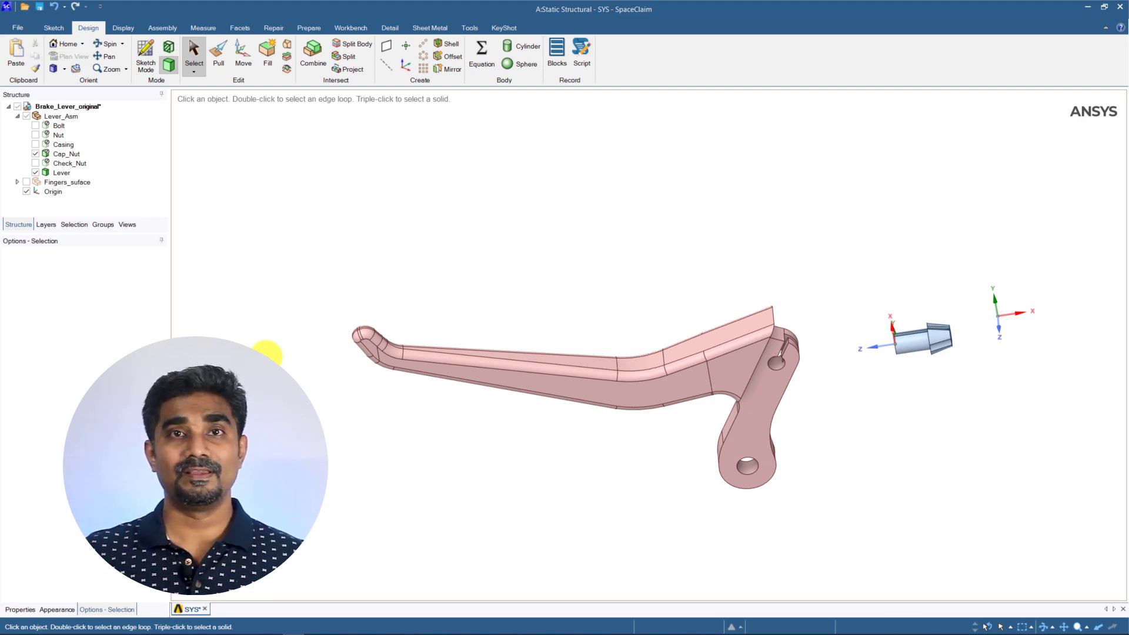
- Expand Fingers_suface and make its Surface visible
left_click(17, 181)
left_click(37, 192)
left_click(36, 191)
left_click(432, 401)
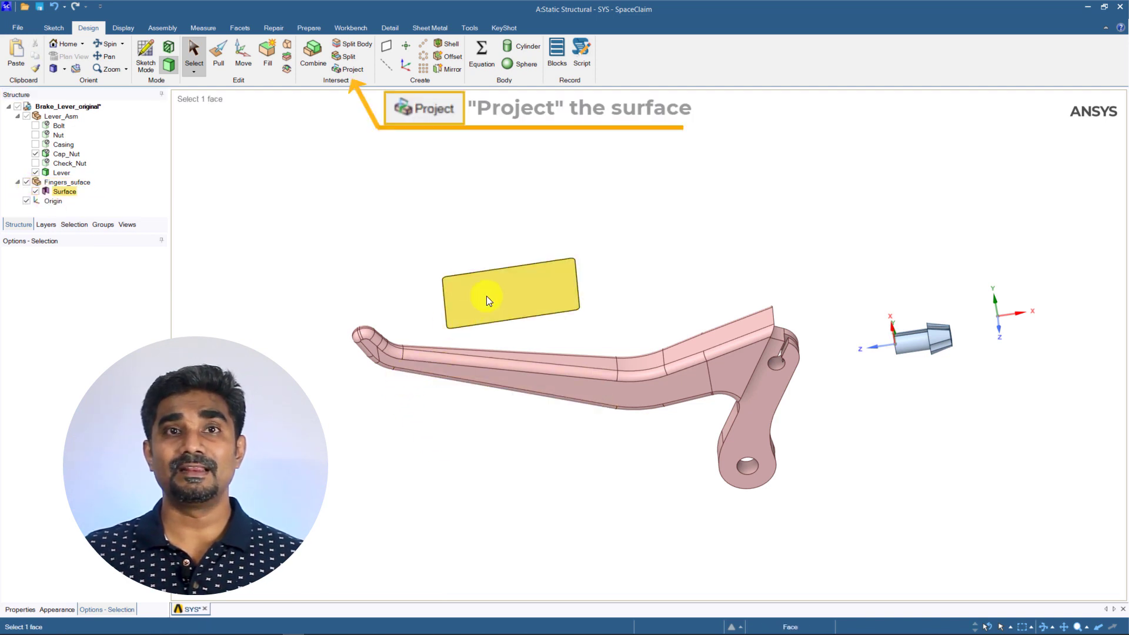
- Project the finger surface onto the lever arm to imprint new edges
left_click(352, 70)
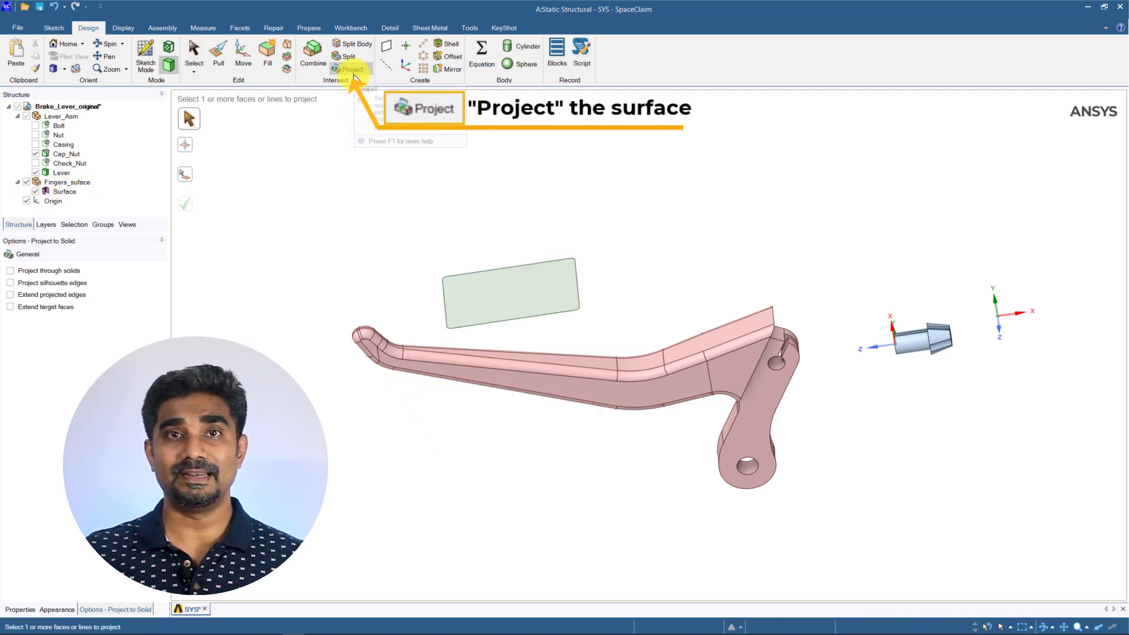
left_click(478, 305)
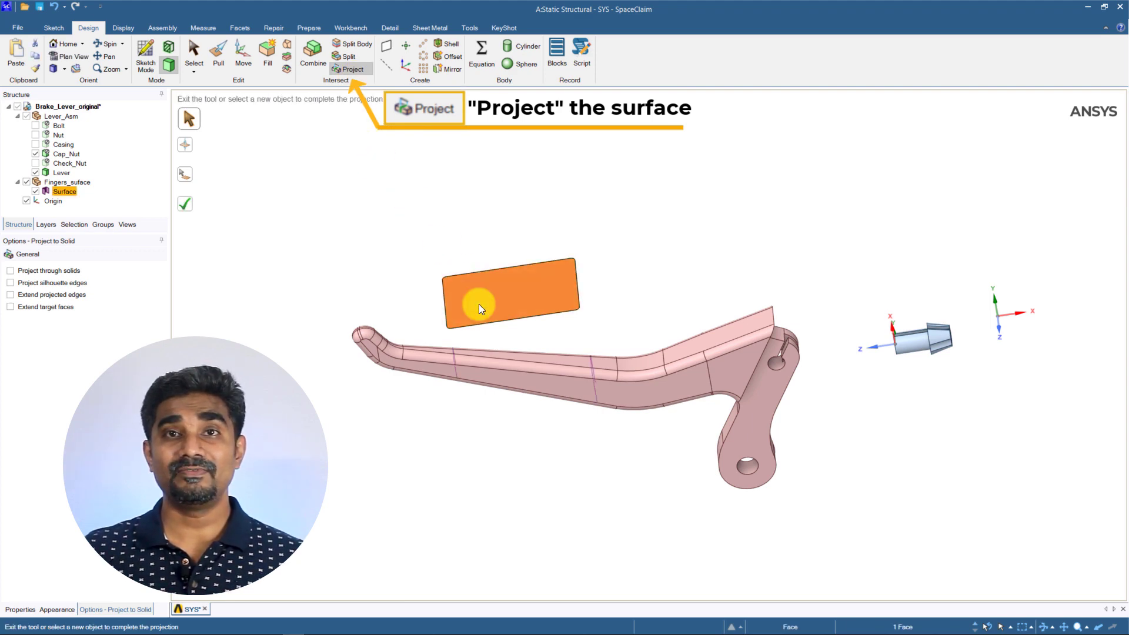
left_click(189, 210)
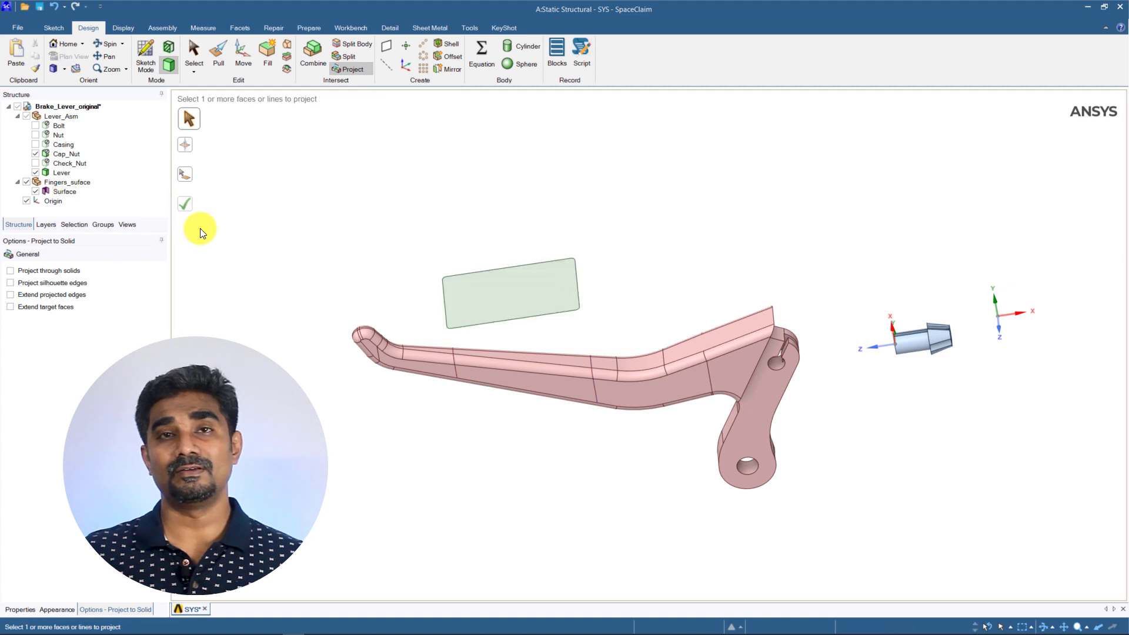
- Suppress the Surface for physics and hide all suppressed bodies
right_click(65, 192)
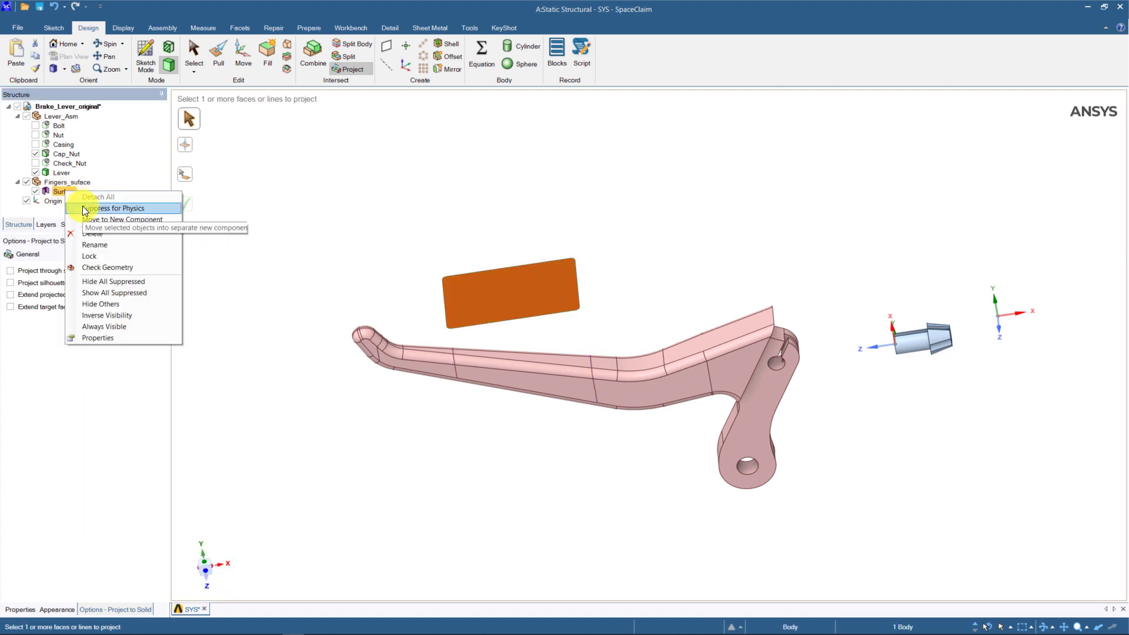
left_click(82, 208)
right_click(275, 208)
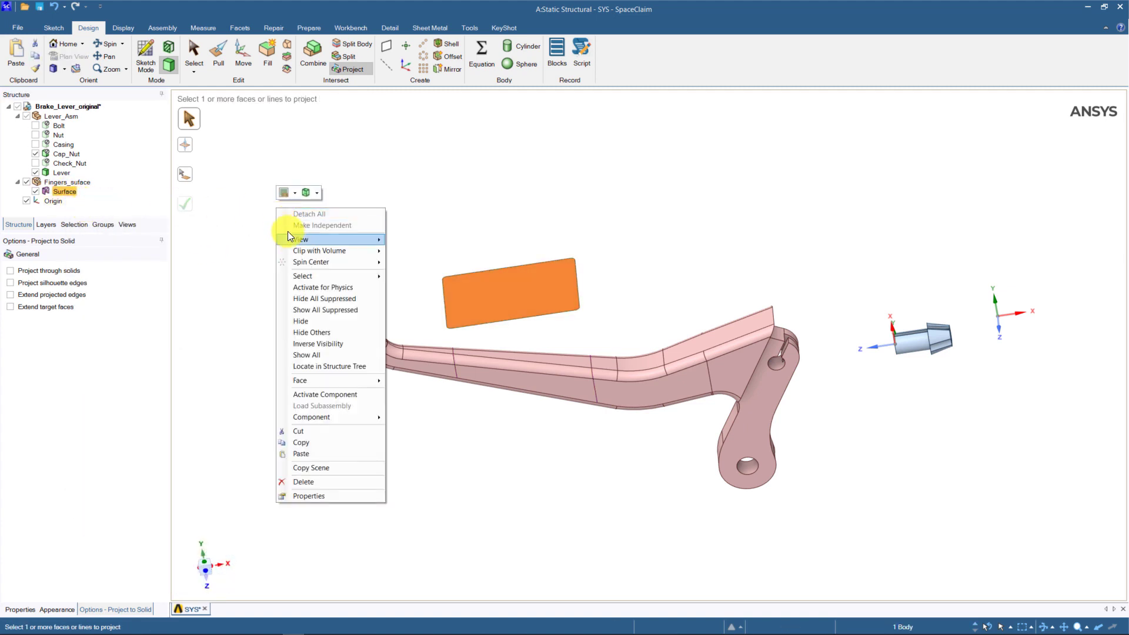
left_click(321, 299)
- Save the model and close SpaceClaim, returning to Workbench
middle_click_drag(512, 507, 444, 484)
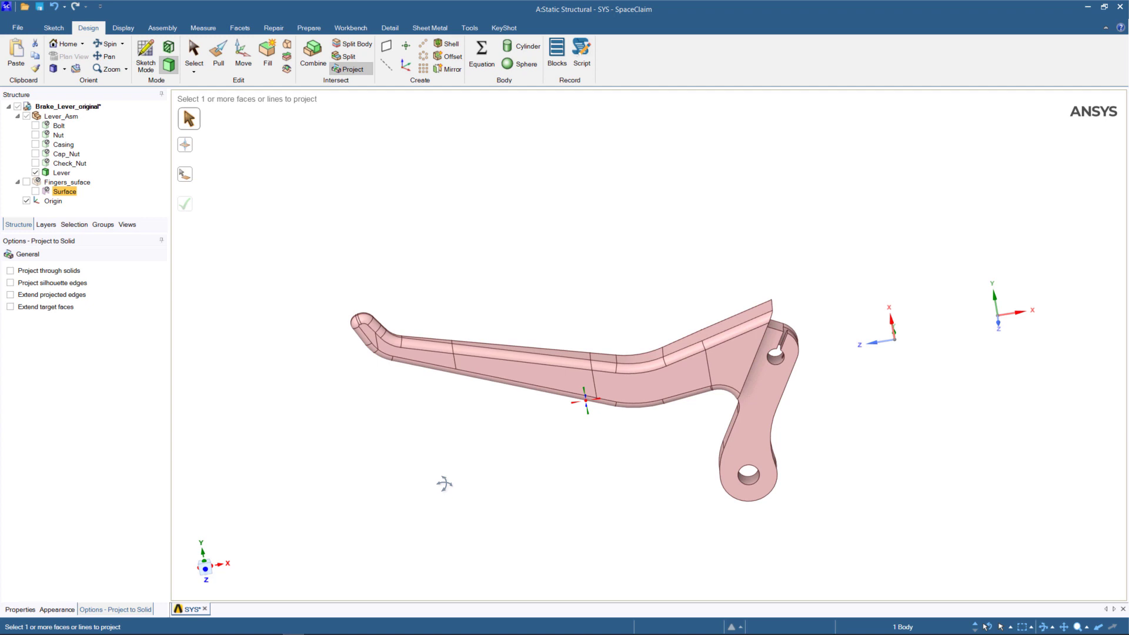
middle_click_drag(445, 484, 447, 488)
left_click(1120, 10)
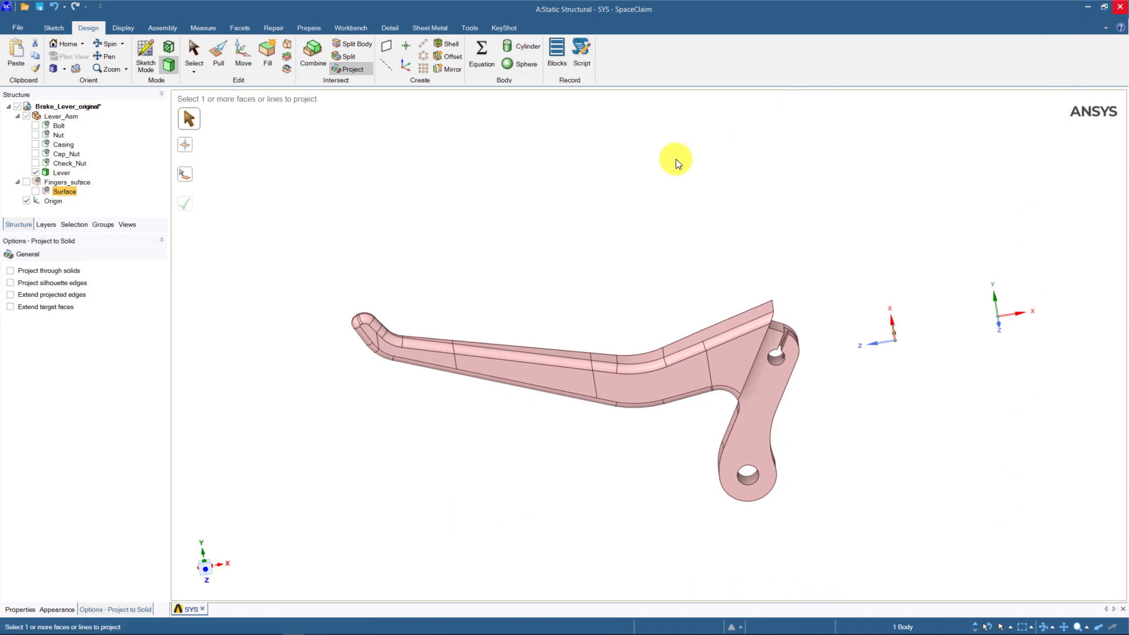
key("alt+Tab")
- Add Aluminum Alloy from General Materials to Engineering Data, then go back to the Project tab
double_click(245, 139)
left_click(154, 63)
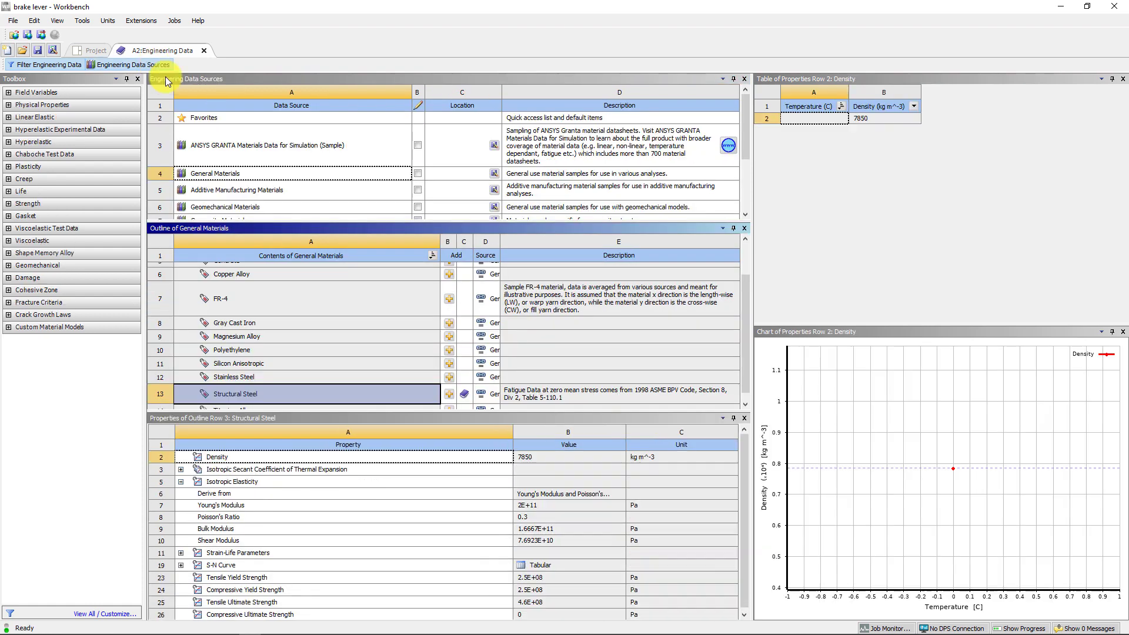
left_click(243, 171)
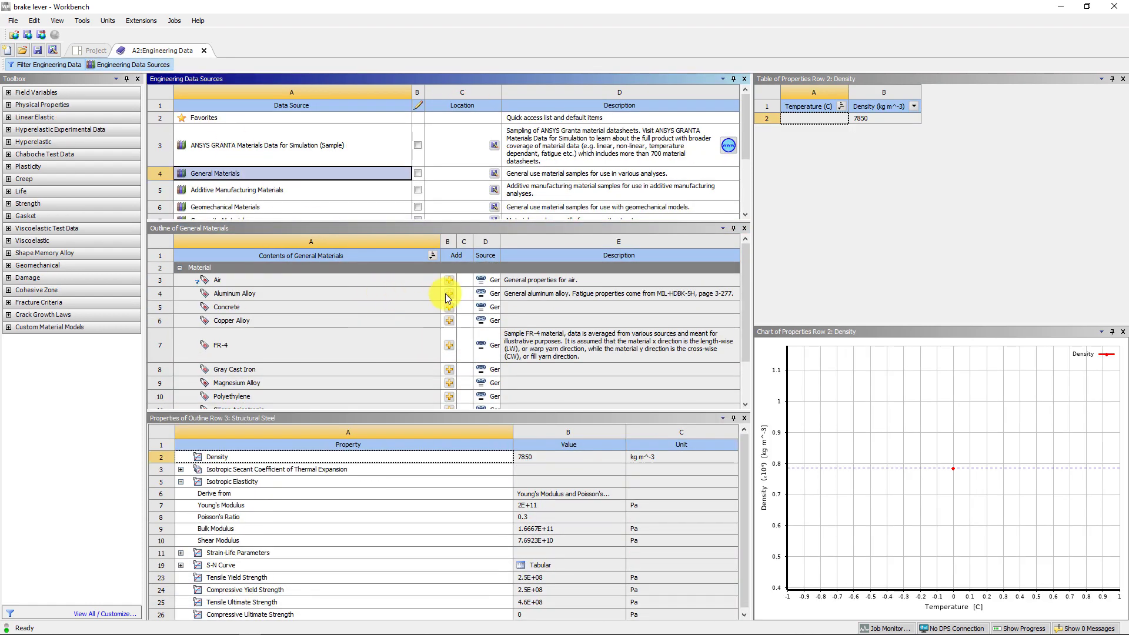
left_click(338, 239)
left_click(122, 66)
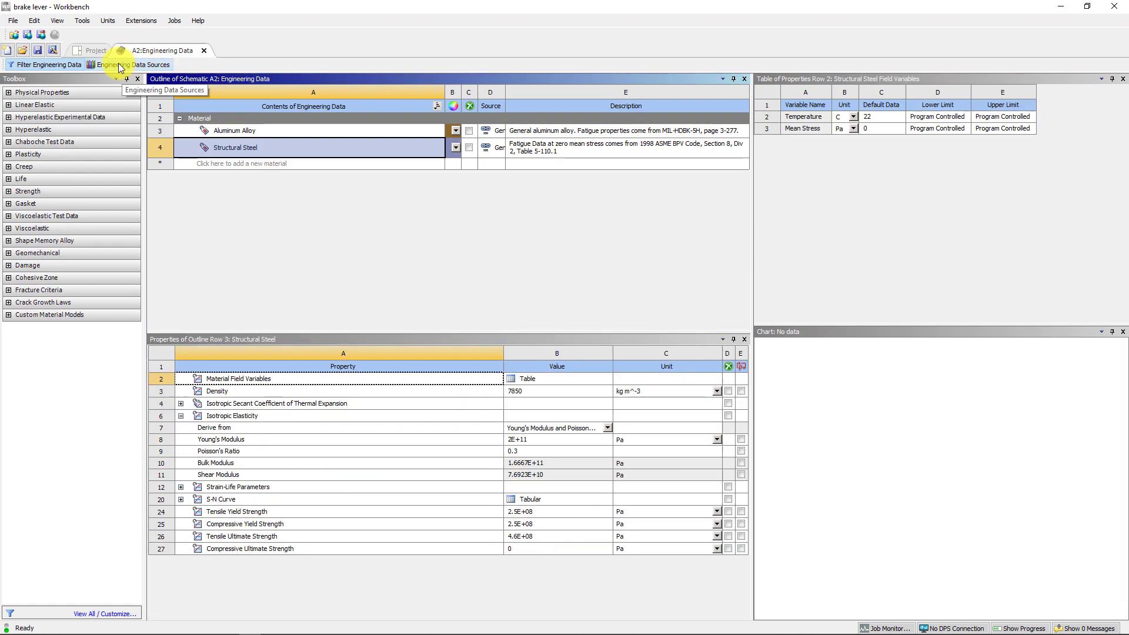
left_click(97, 54)
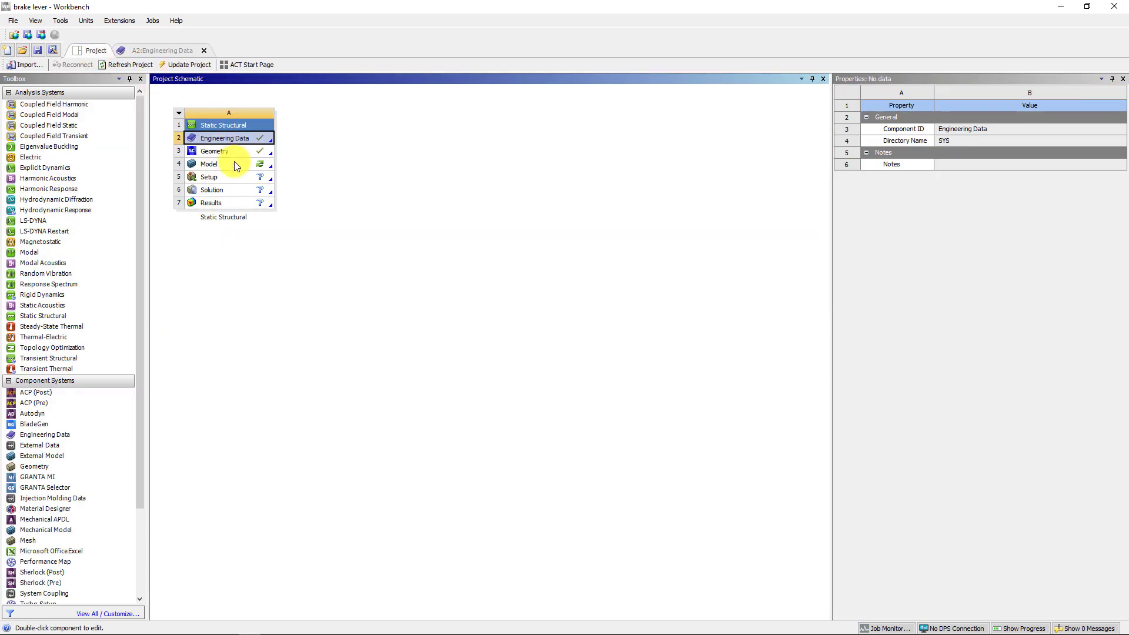
- Open the model in Mechanical and assign Aluminum Alloy to the Lever_Asm\Lever body
double_click(234, 164)
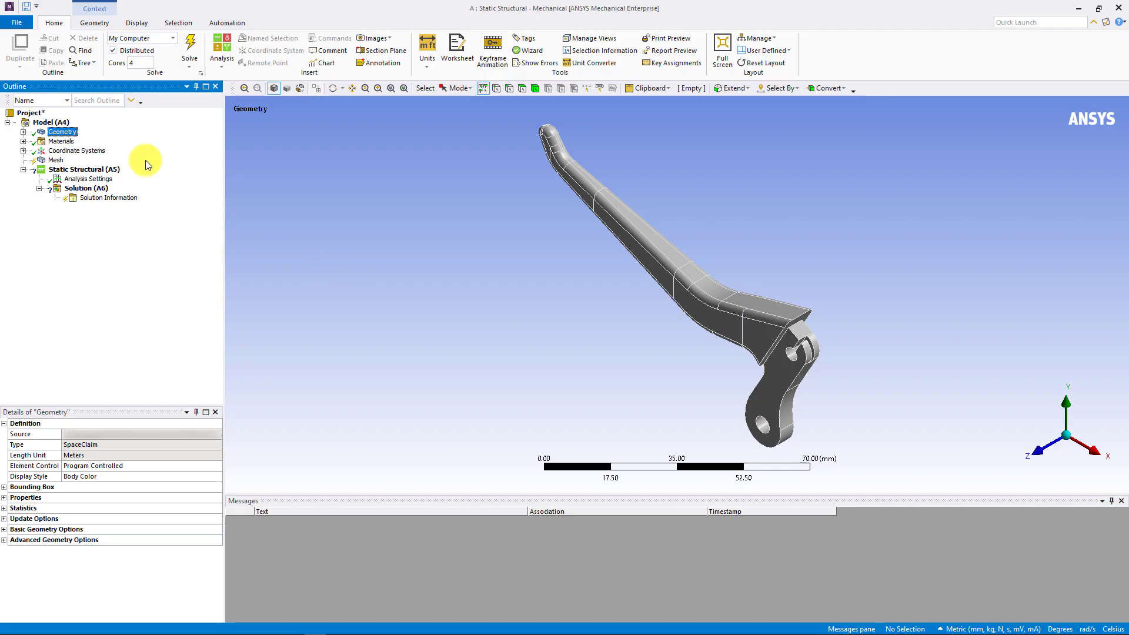
left_click(23, 132)
left_click(87, 142)
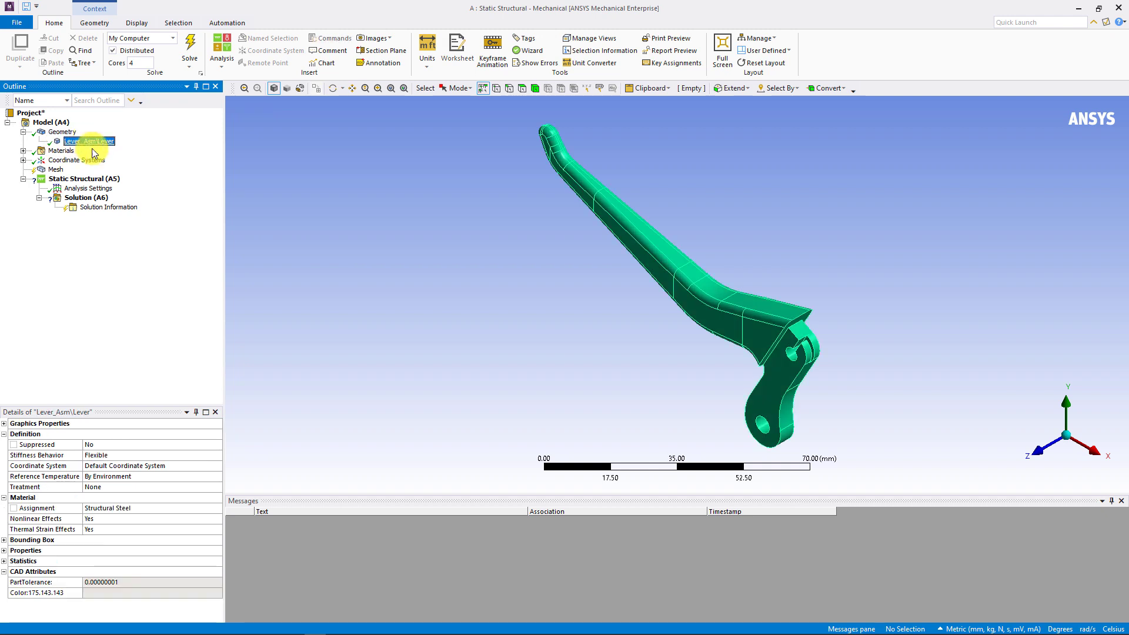
left_click(213, 508)
left_click(219, 508)
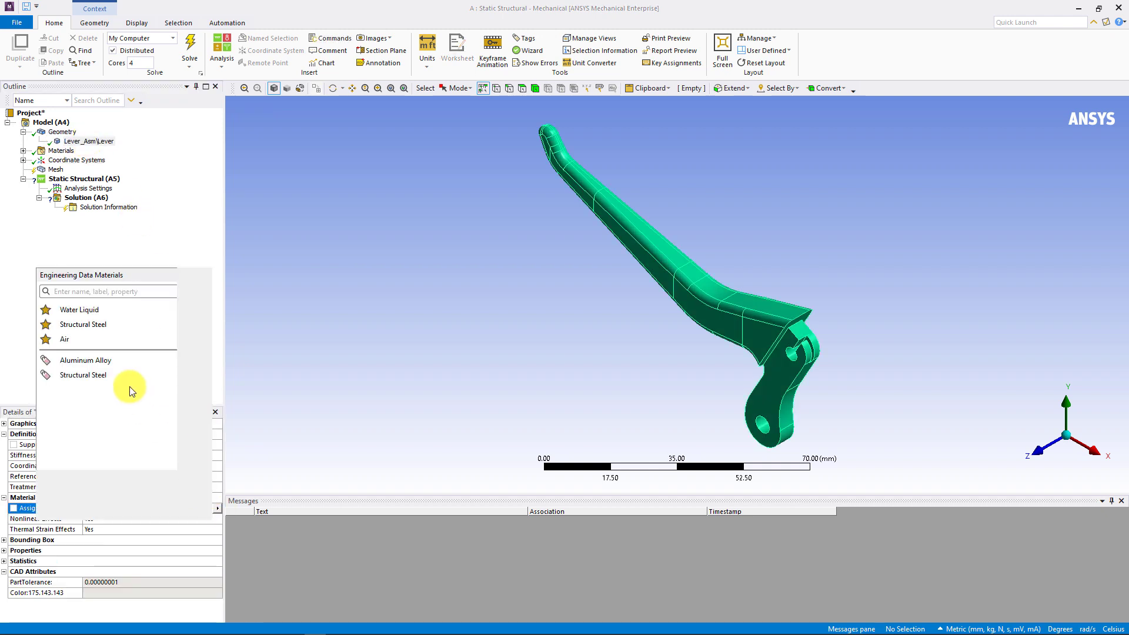
left_click(114, 360)
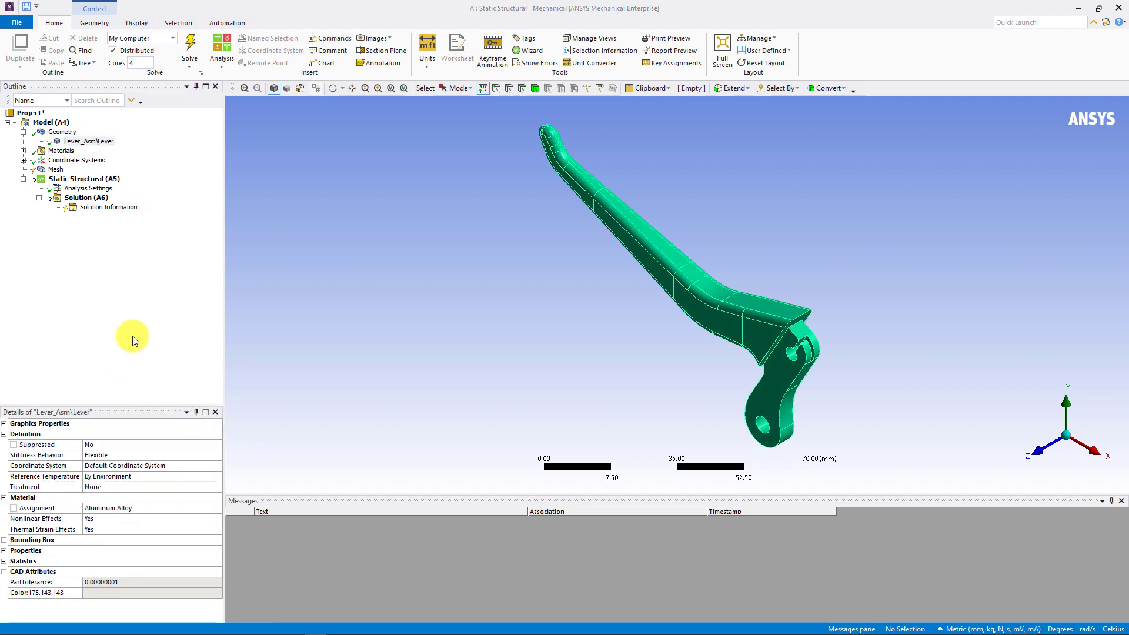
- Insert a Connections folder and a spring connection under Model (A4)
right_click(66, 122)
mouse_move(121, 127)
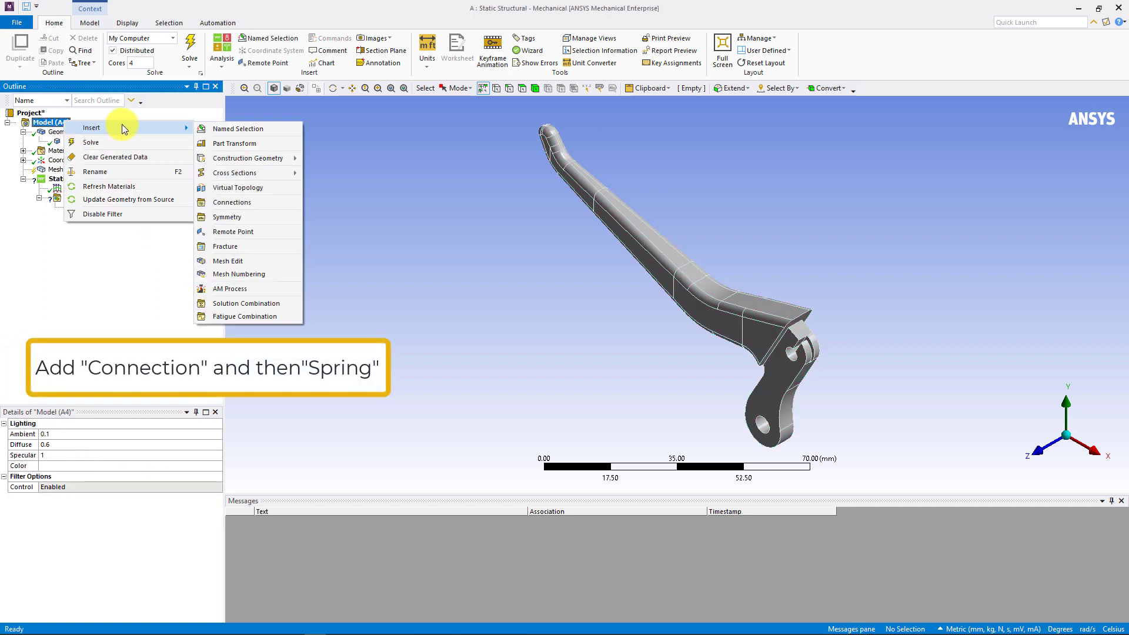
left_click(243, 202)
right_click(58, 188)
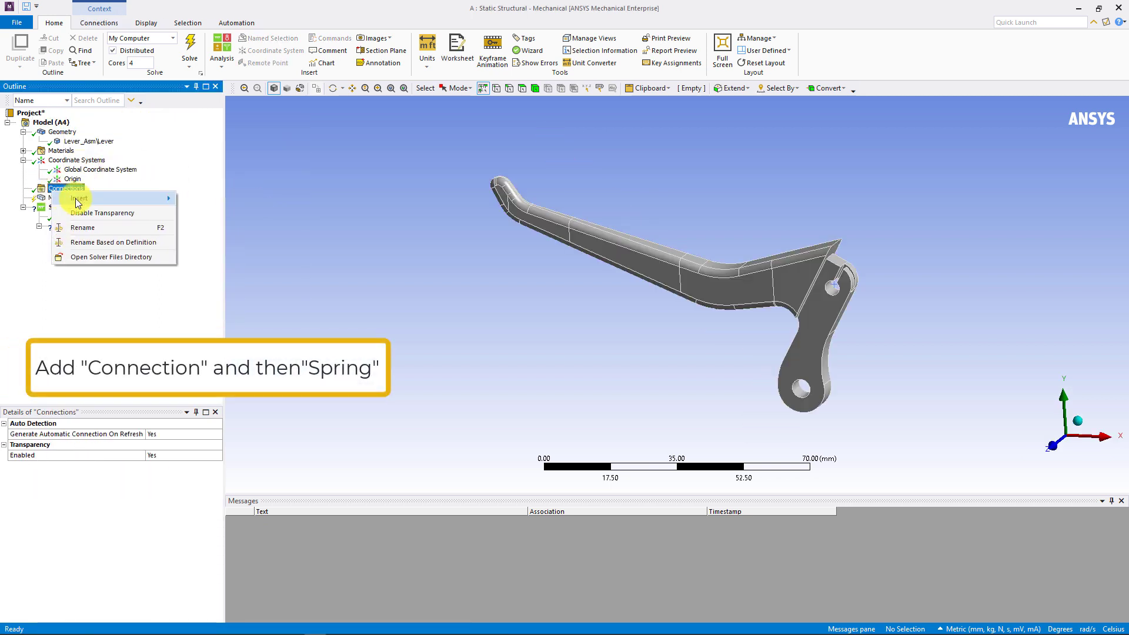
mouse_move(121, 200)
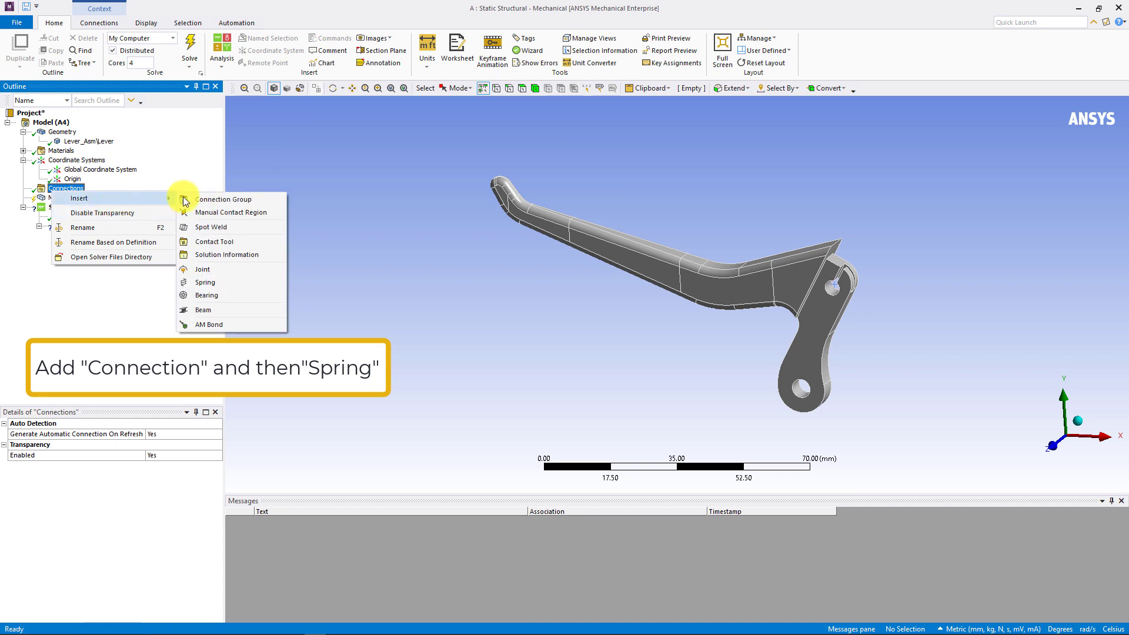
left_click(213, 280)
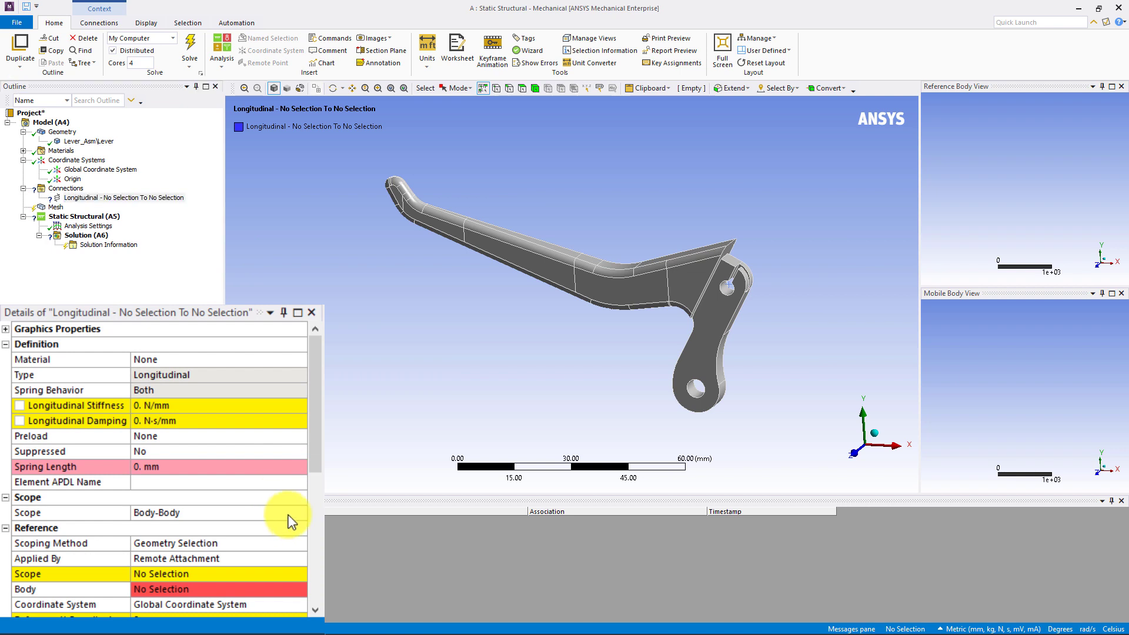
- Set the spring scope to Body-Ground and select the lever's upper cylindrical hole
left_click(301, 511)
left_click(302, 510)
left_click(303, 512)
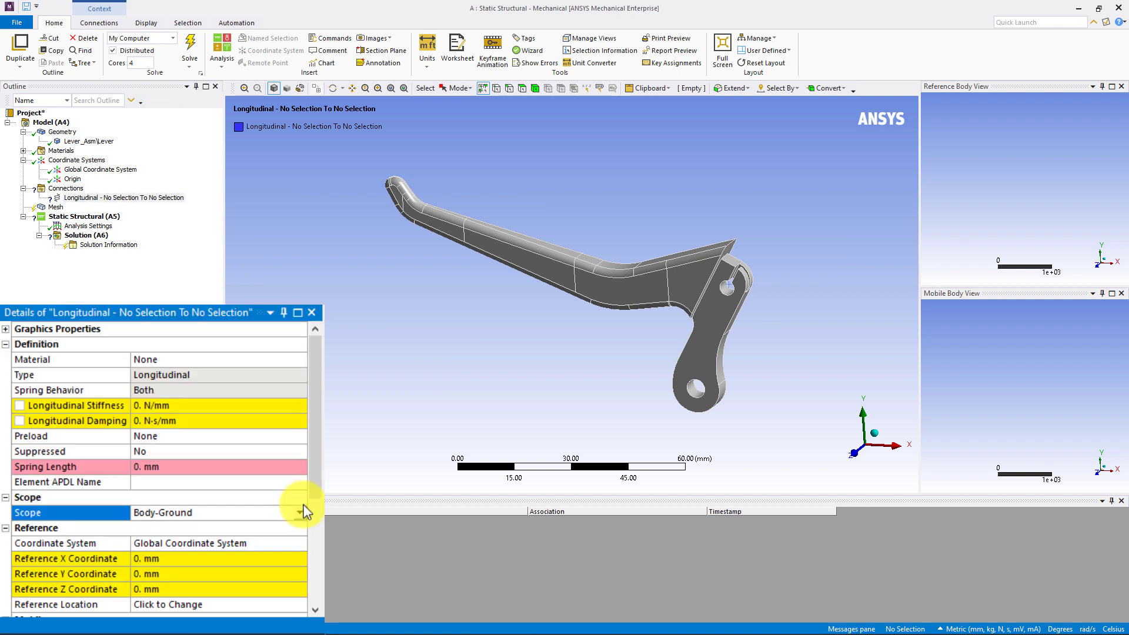
left_click(729, 288)
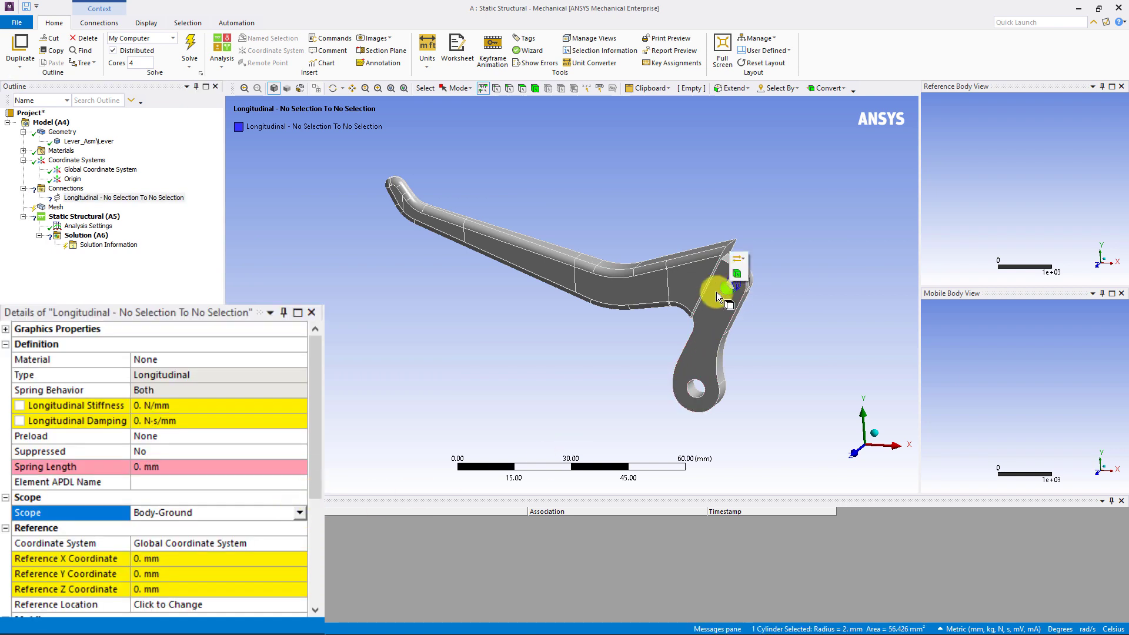
left_click(72, 182)
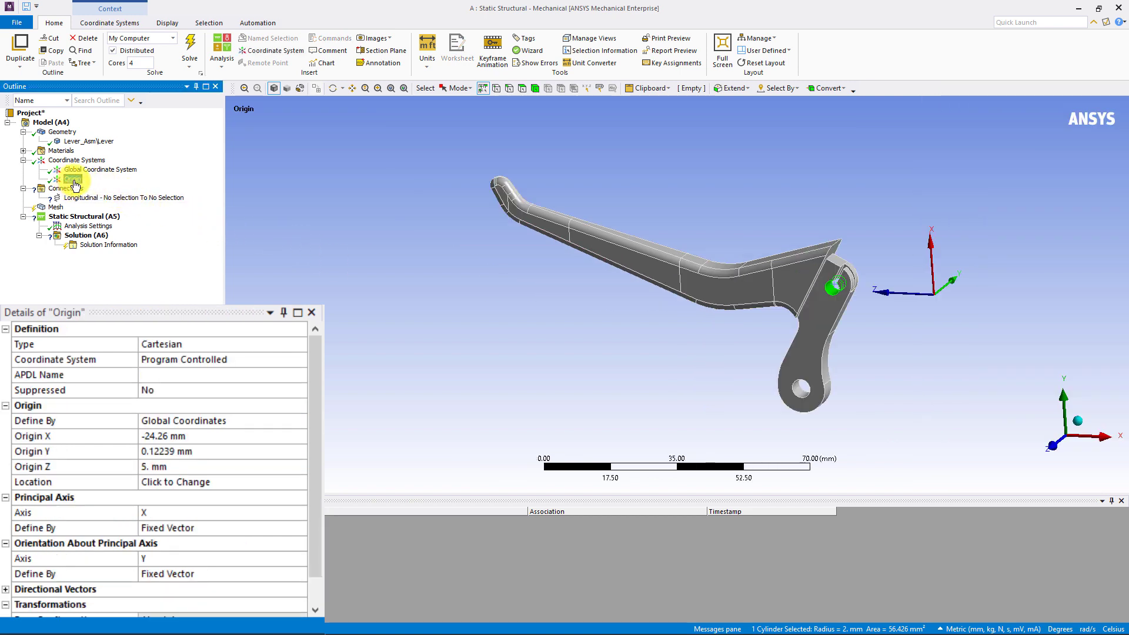
left_click(79, 197)
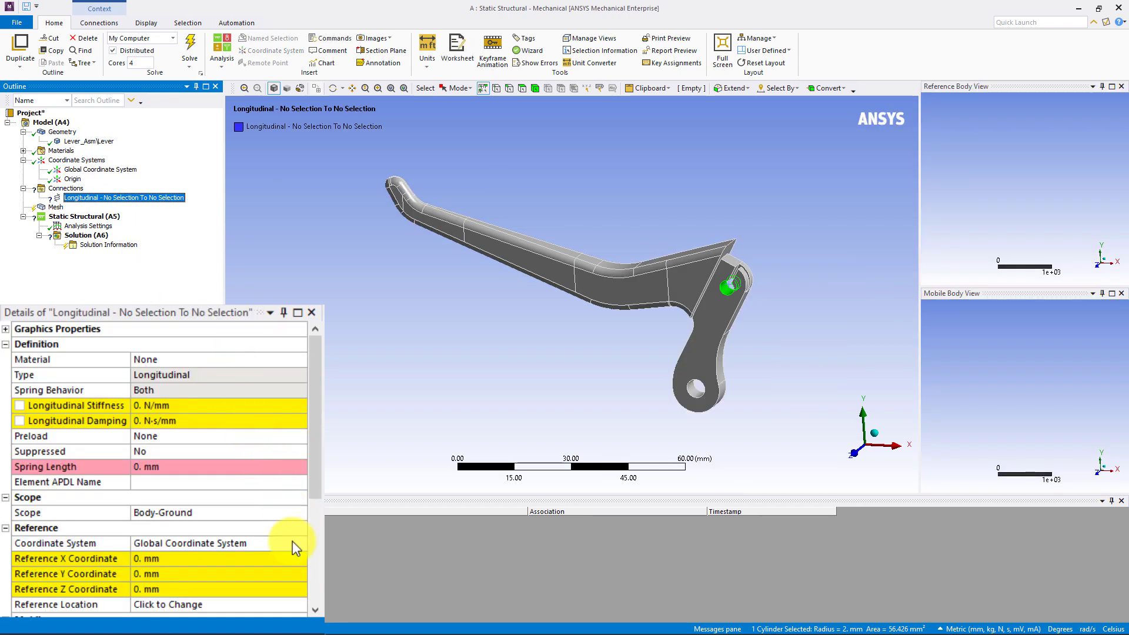
- Set the spring's reference coordinate system to Origin
left_click_drag(313, 460, 304, 525)
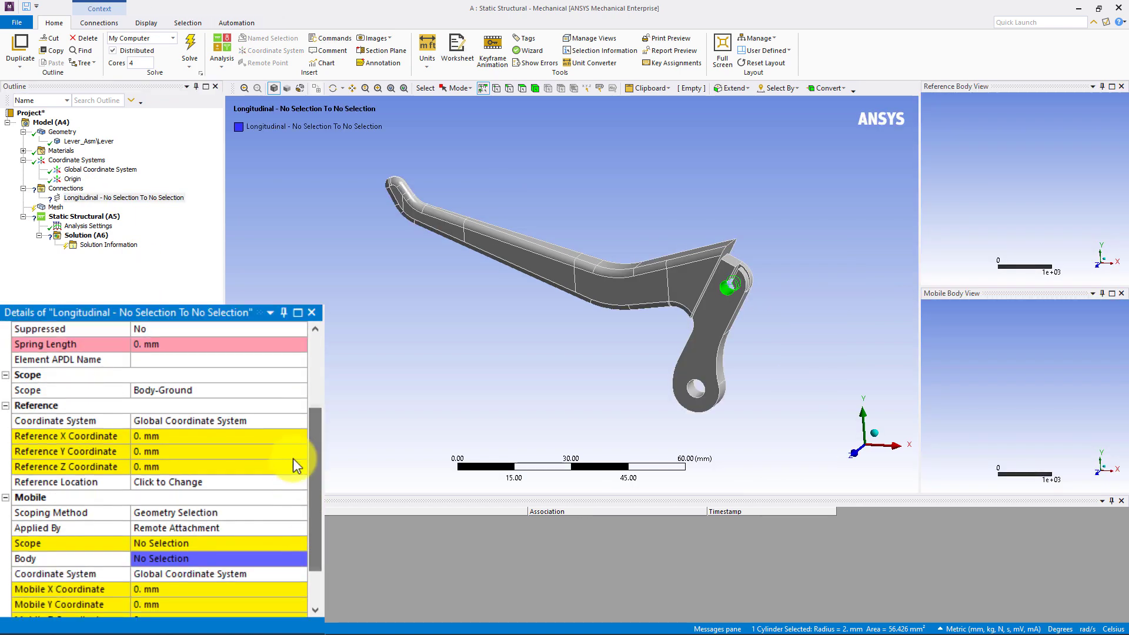
left_click(297, 420)
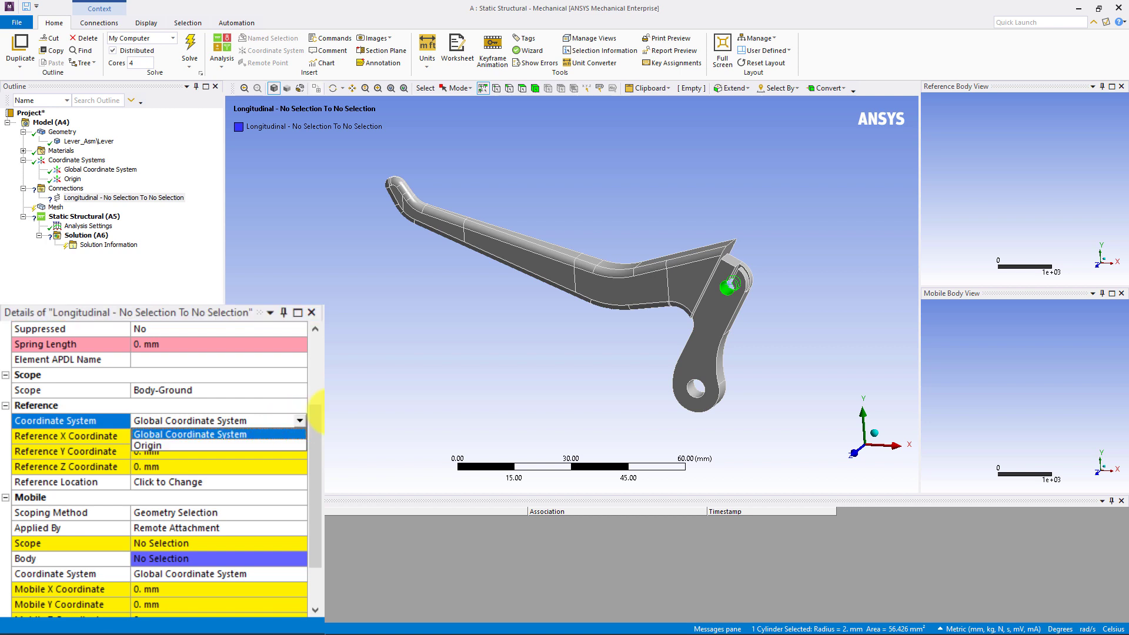
key("Down")
key("Return")
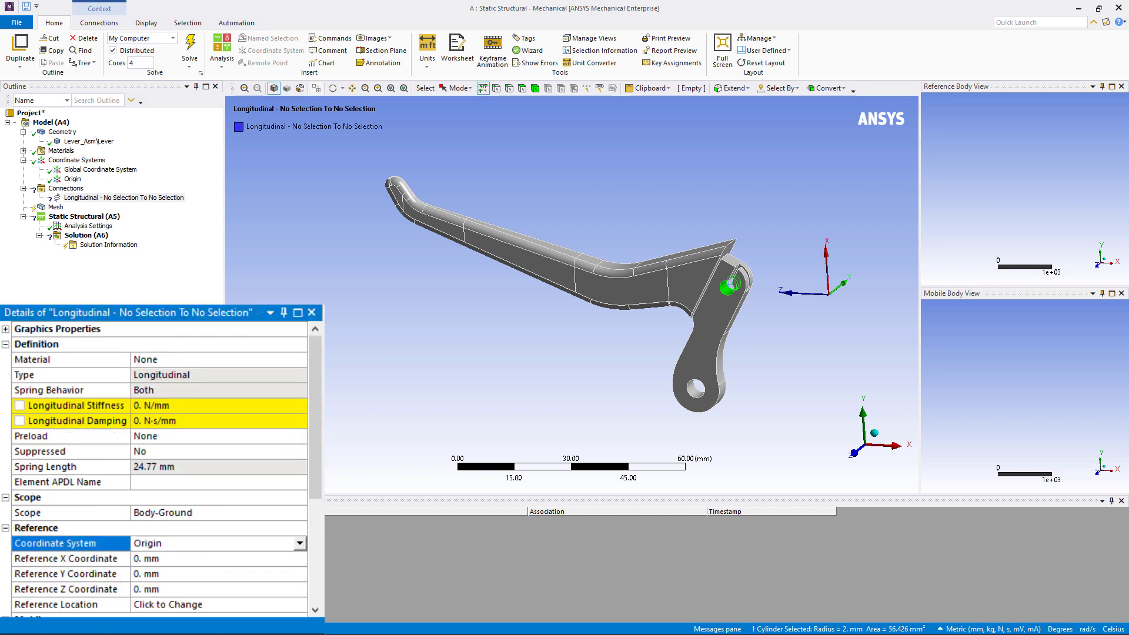
scroll(315, 470, "down", 4)
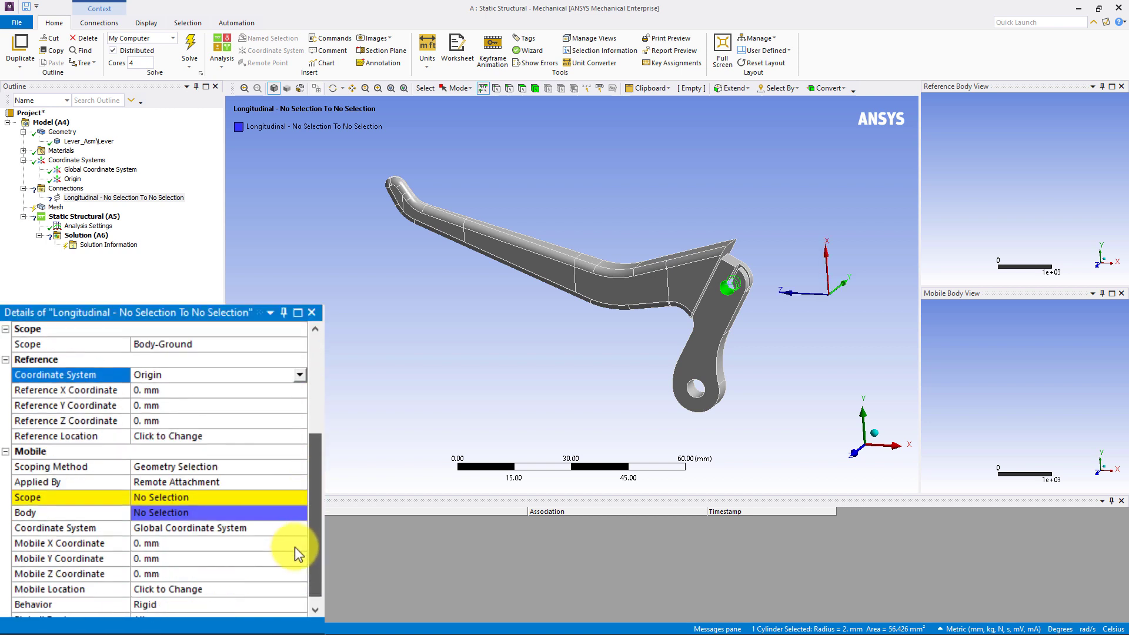
- Attach the spring's mobile end to the selected hole and set longitudinal stiffness to 20 N/mm
left_click(255, 499)
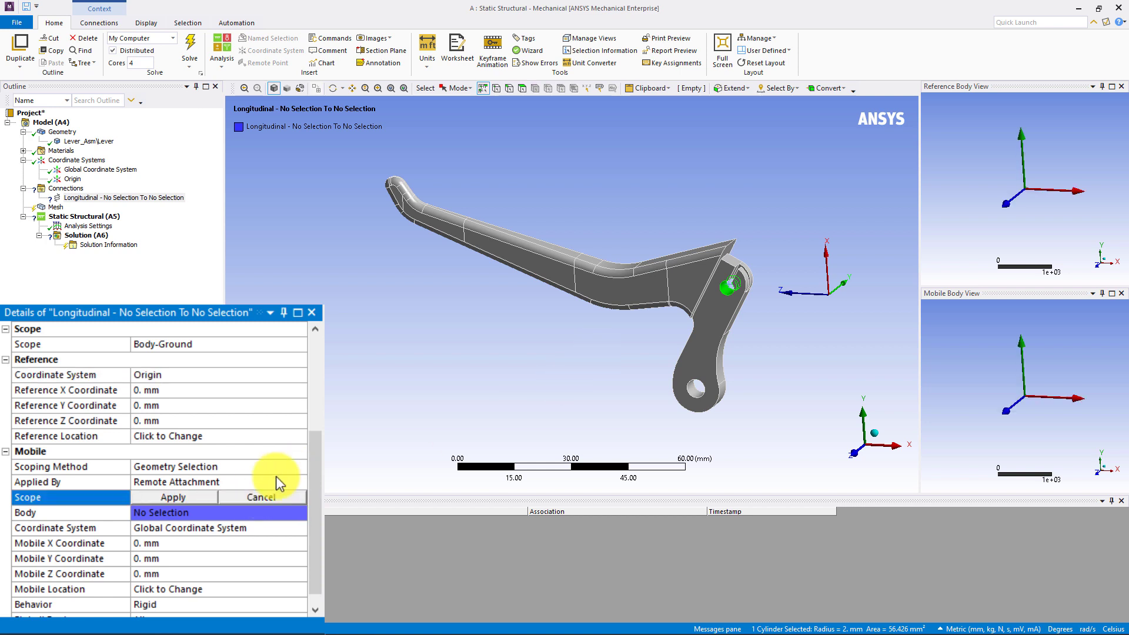
left_click(185, 498)
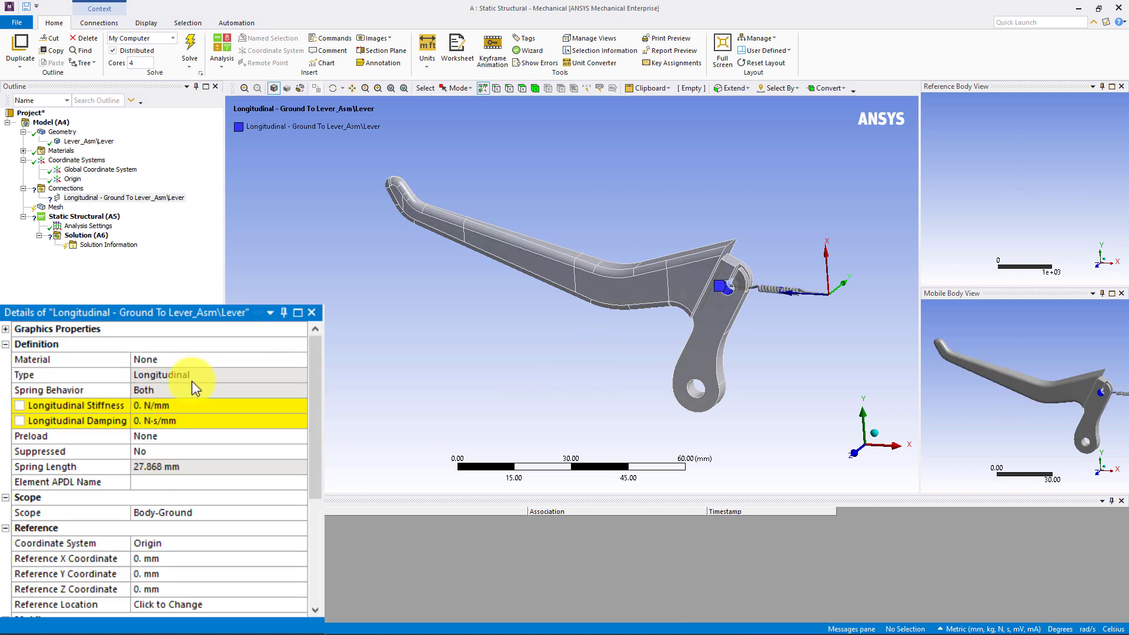
left_click(169, 407)
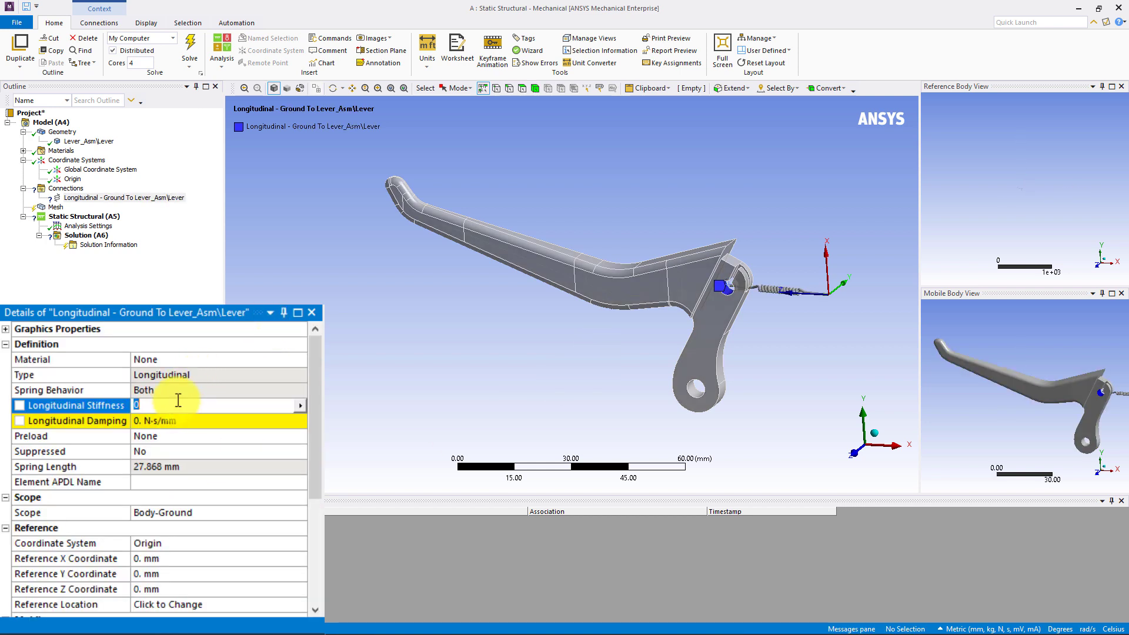
type("20")
key("Return")
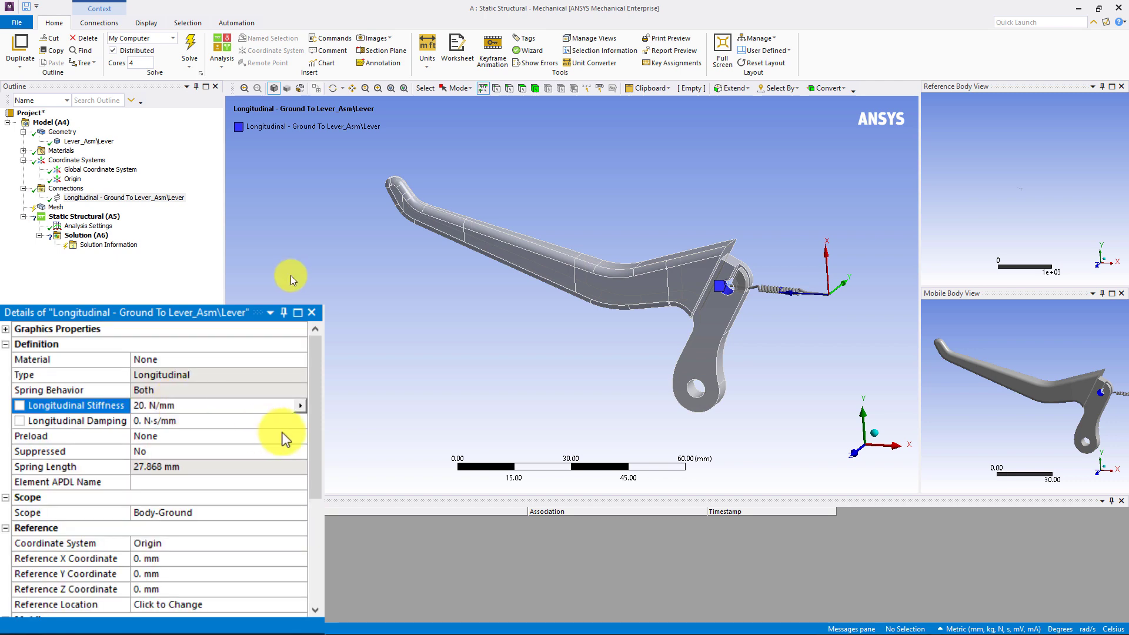
- Add a Sizing mesh control on the lever body with a 1 mm element size
right_click(61, 209)
mouse_move(125, 215)
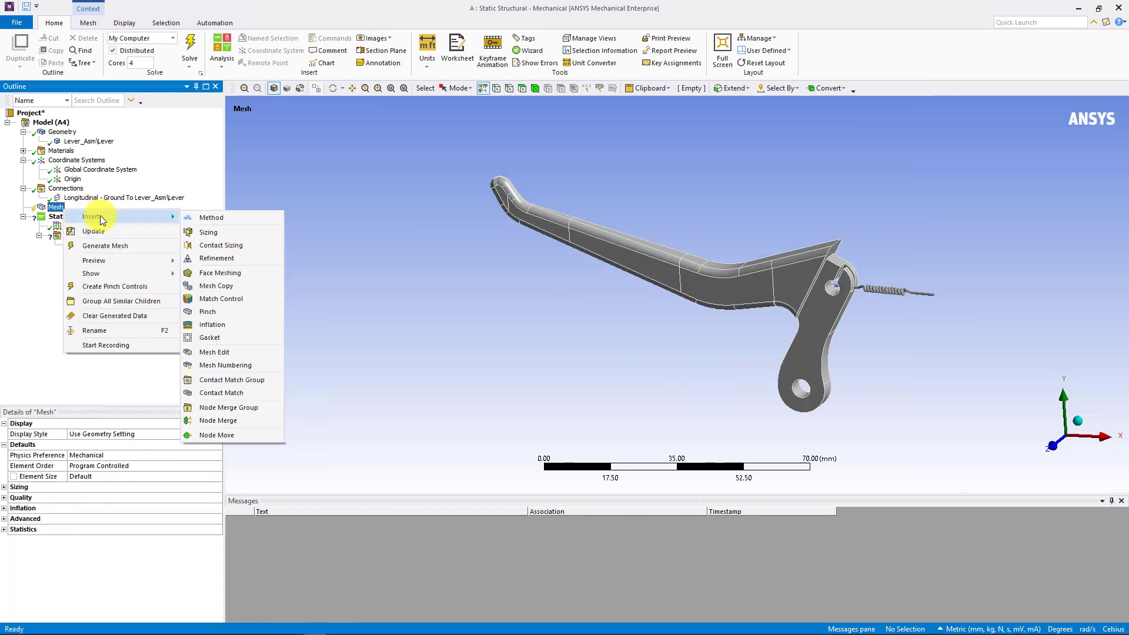
left_click(193, 234)
left_click(97, 445)
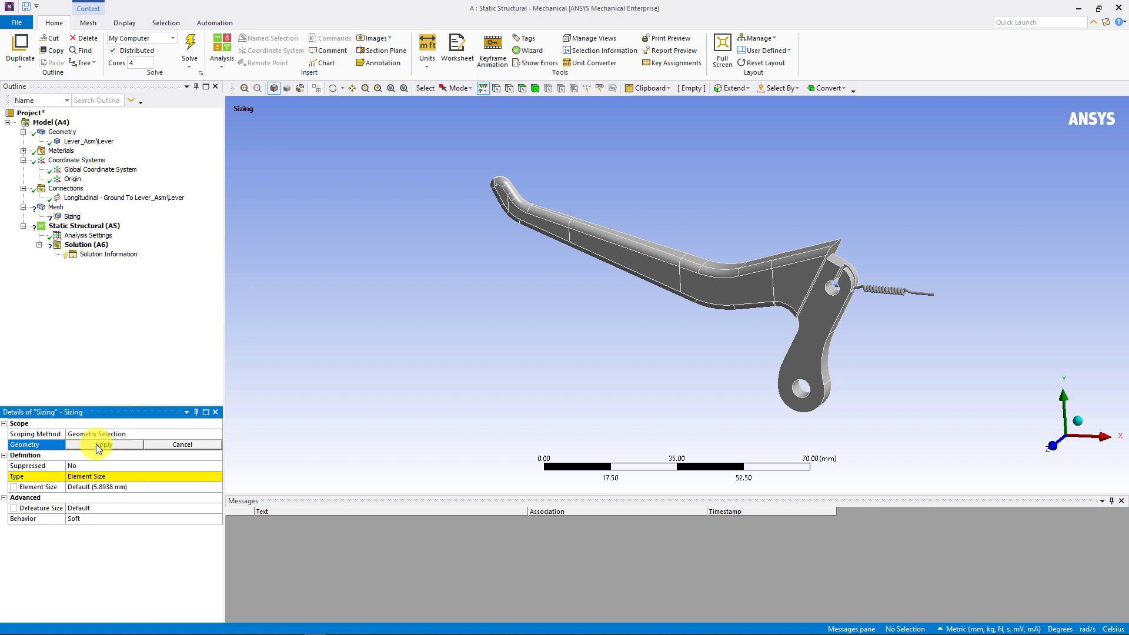
left_click(667, 282)
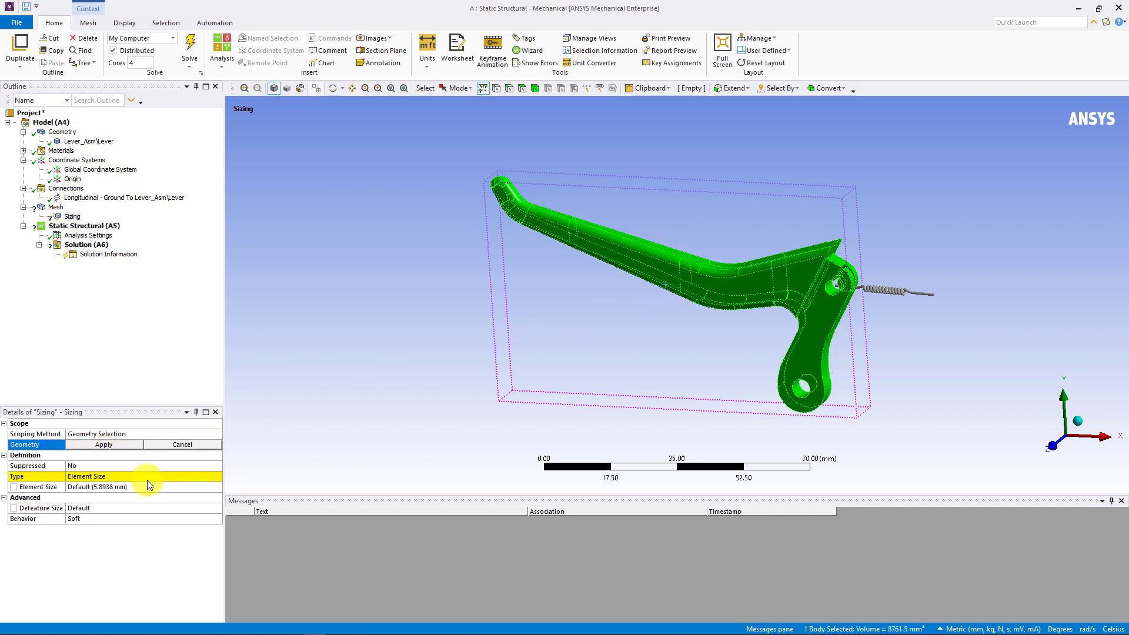
left_click(112, 448)
left_click(96, 484)
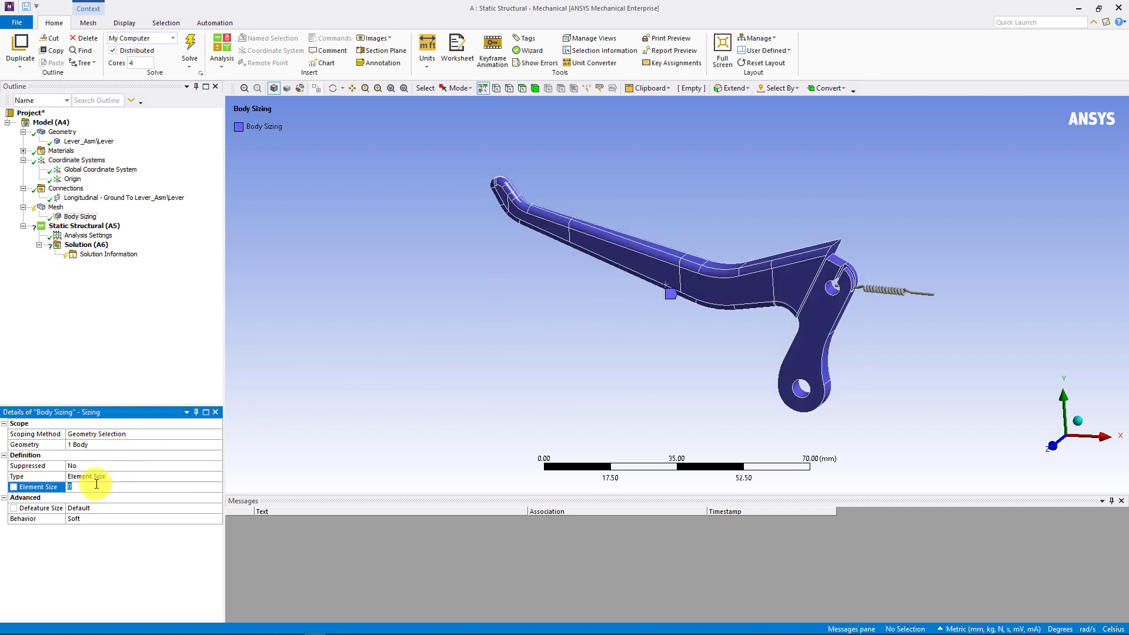
type("1")
key("Return")
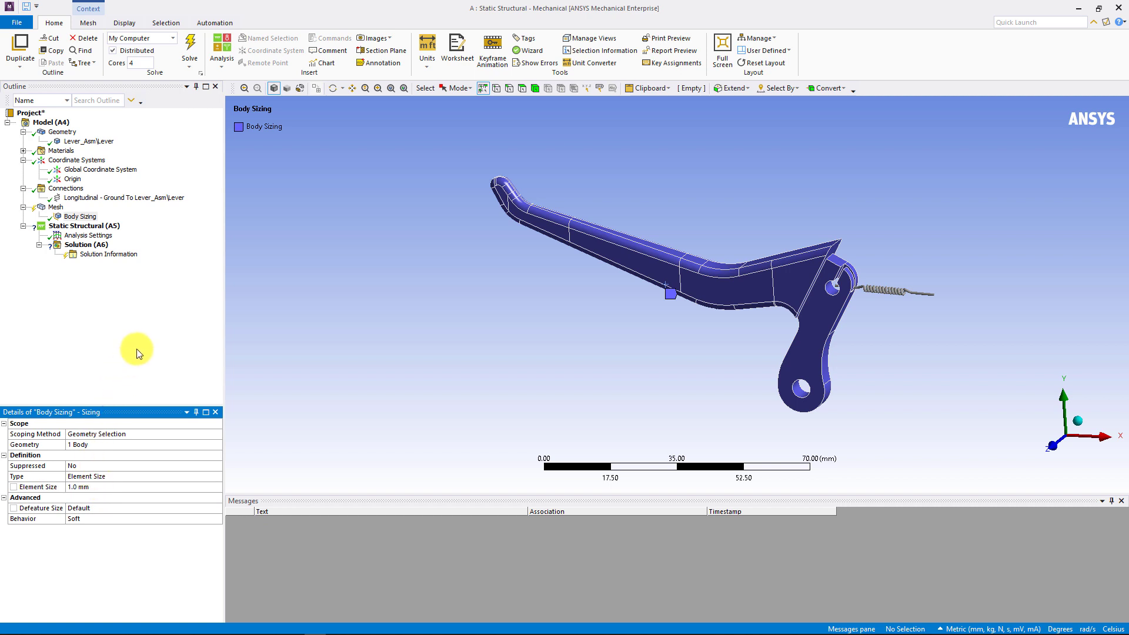
- Insert a Cylindrical Support on the inner face of the lower pivot hole
key("Down")
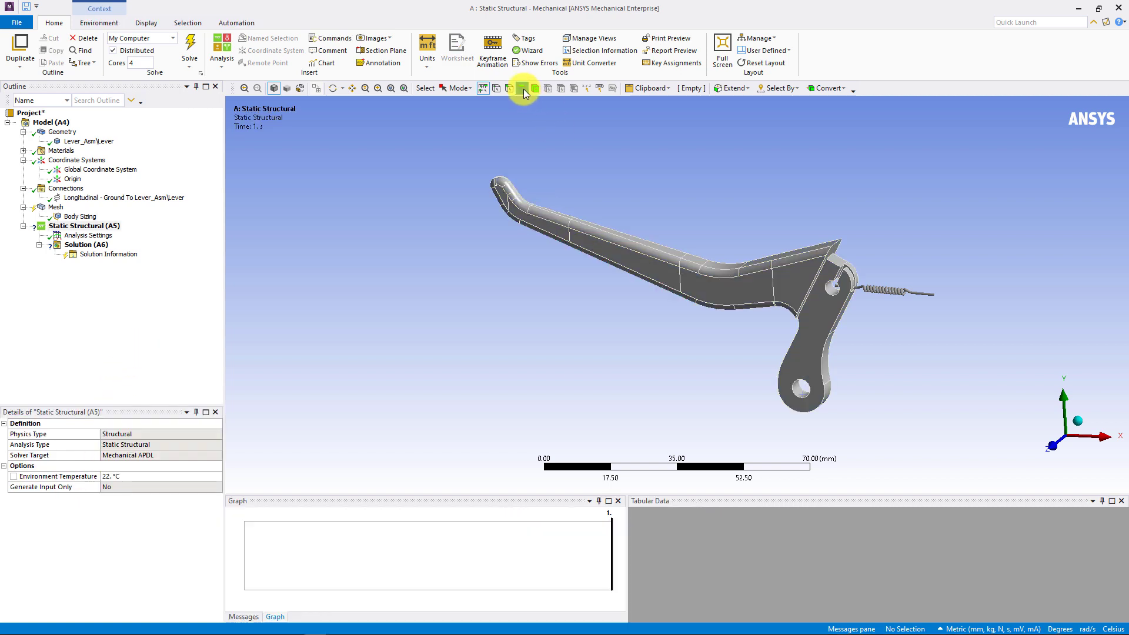
left_click(522, 87)
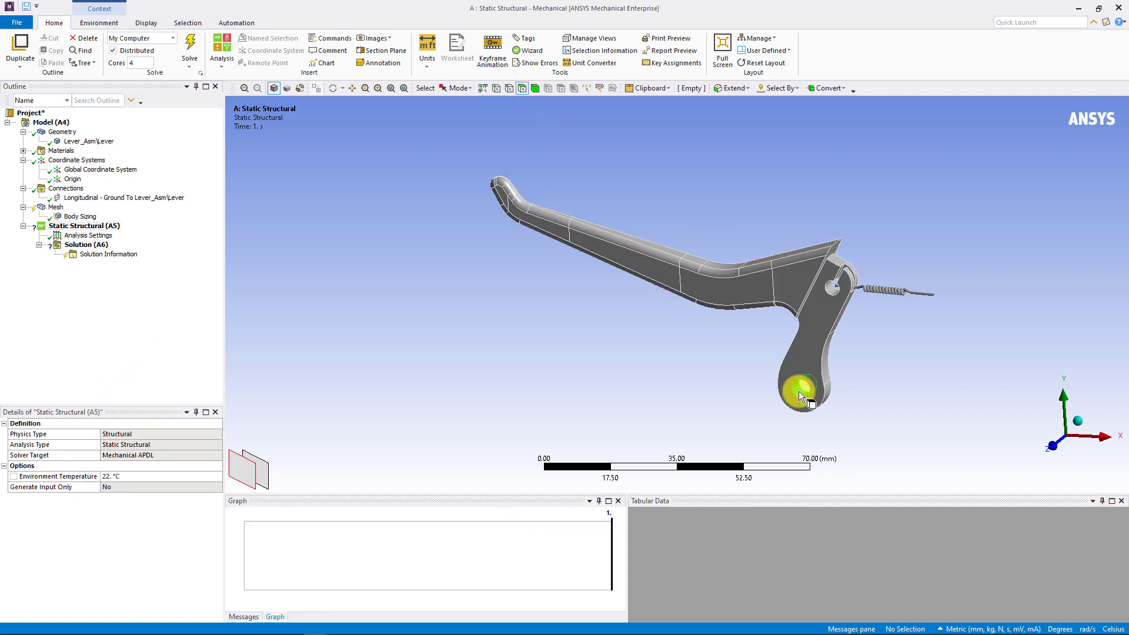
left_click(798, 391)
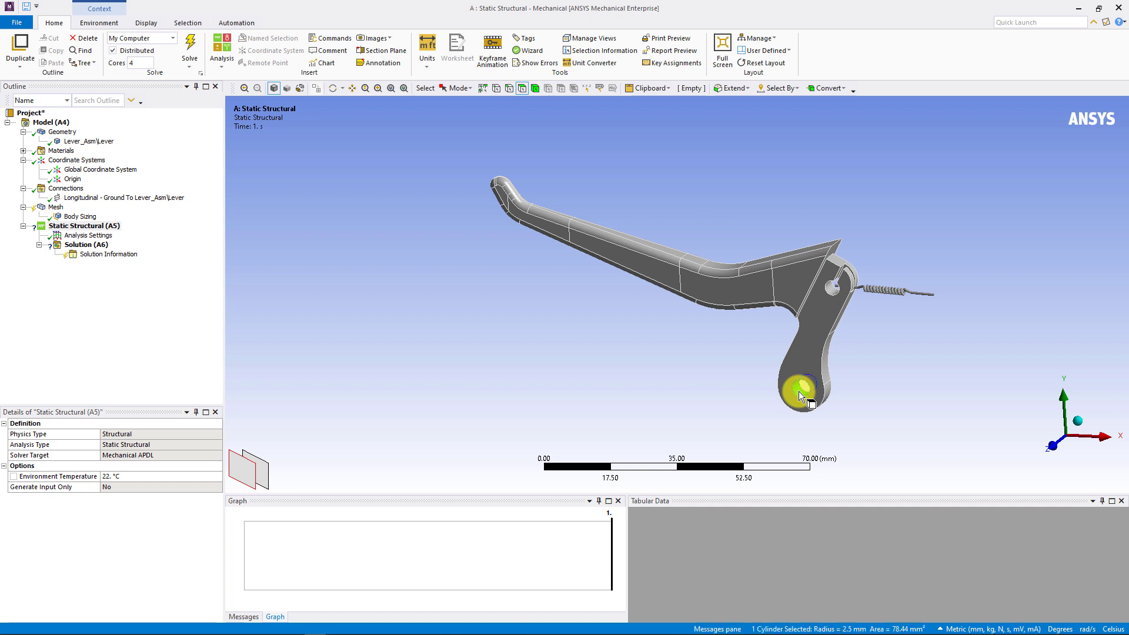
right_click(115, 229)
mouse_move(181, 237)
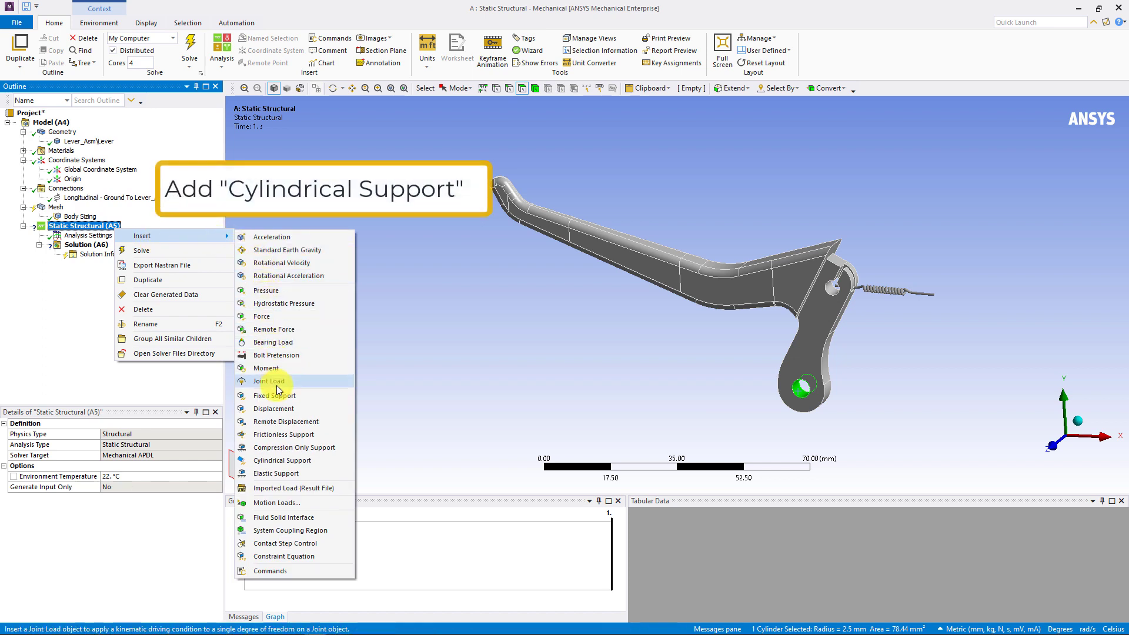
left_click(291, 459)
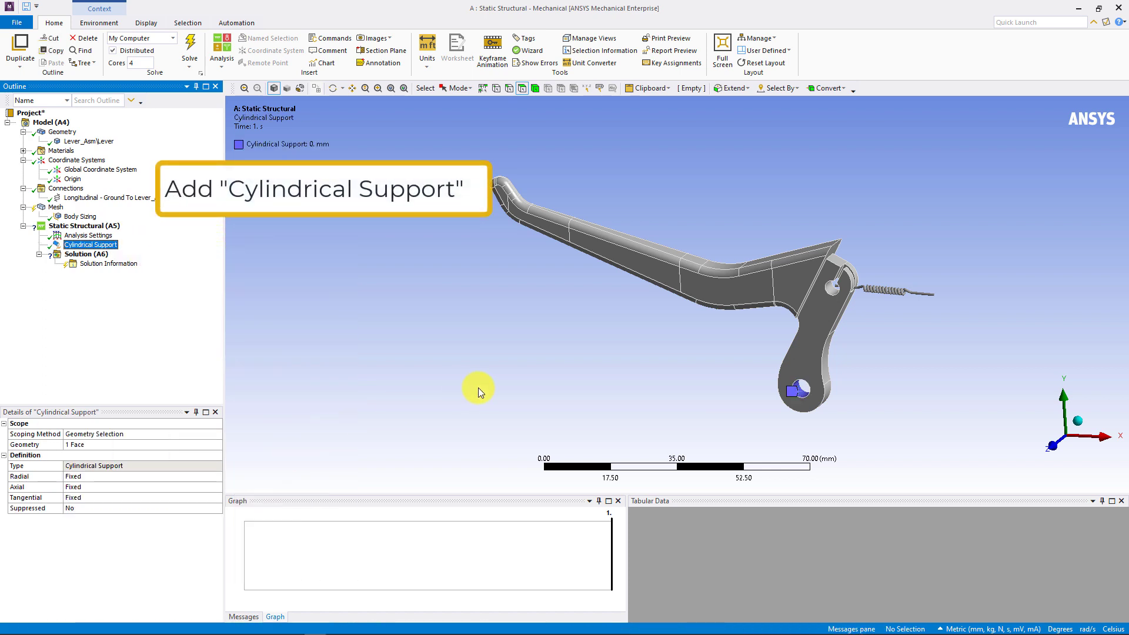
- Set the cylindrical support's Tangential component to Free
left_click(87, 499)
left_click(218, 500)
key("Down")
key("Return")
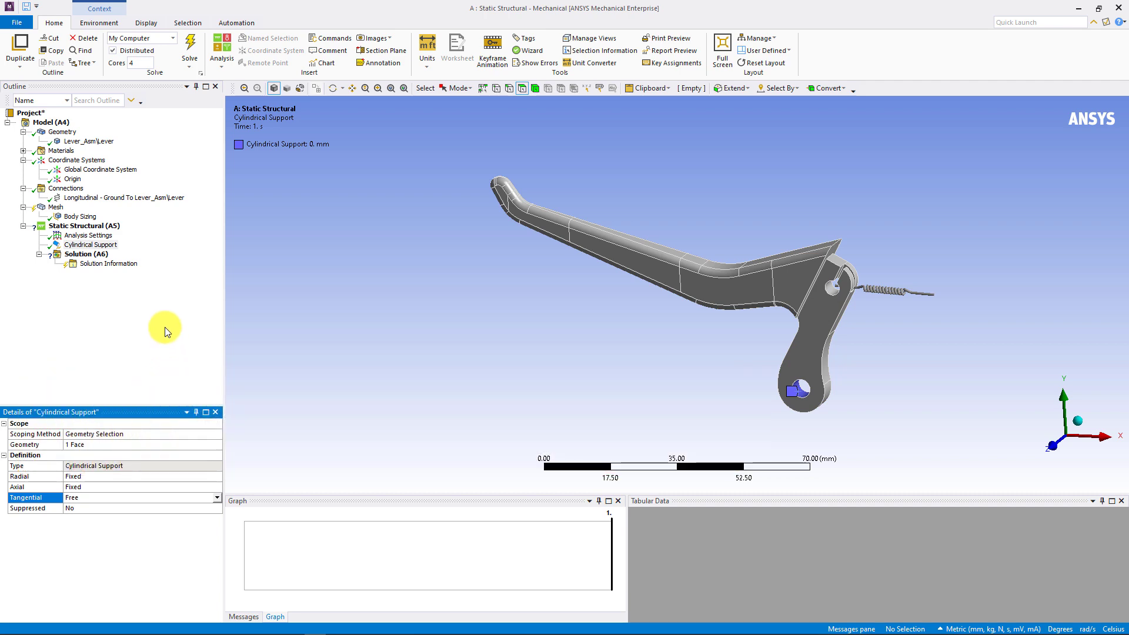
- Insert a Force load scoped to the lever's upper face
right_click(84, 226)
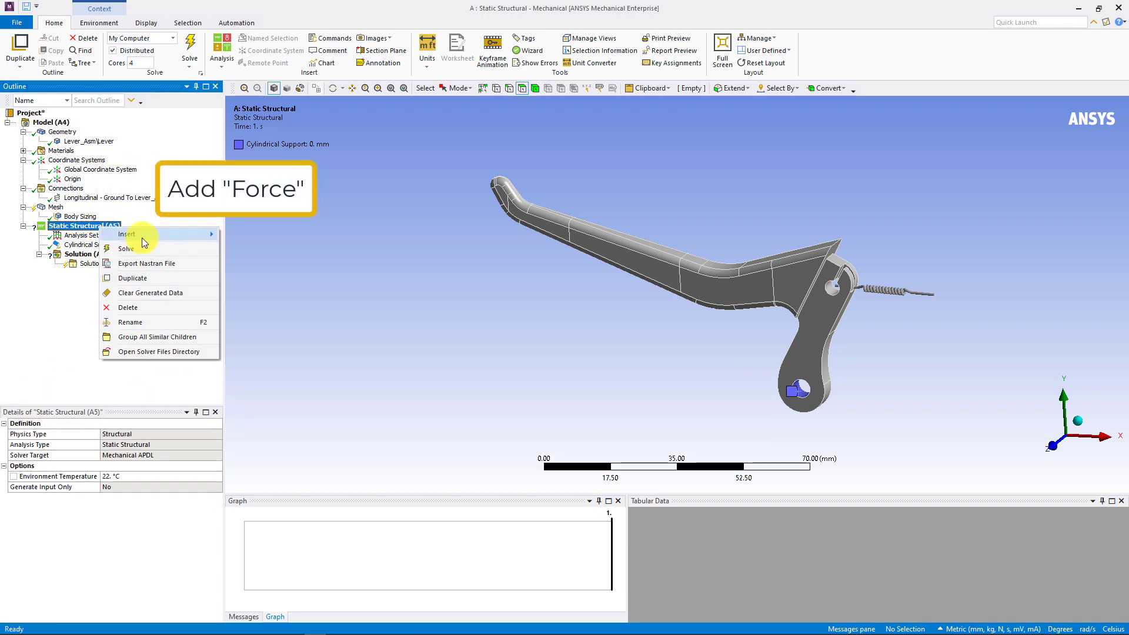
mouse_move(177, 234)
left_click(238, 250)
middle_click_drag(441, 323, 449, 331)
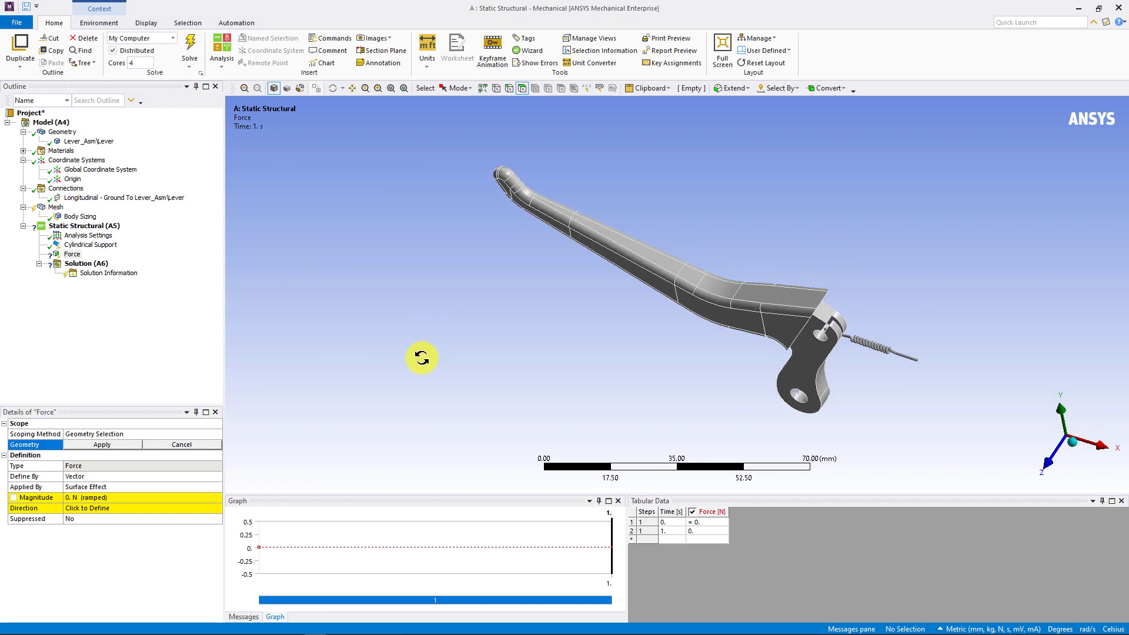
left_click(650, 257)
left_click(107, 445)
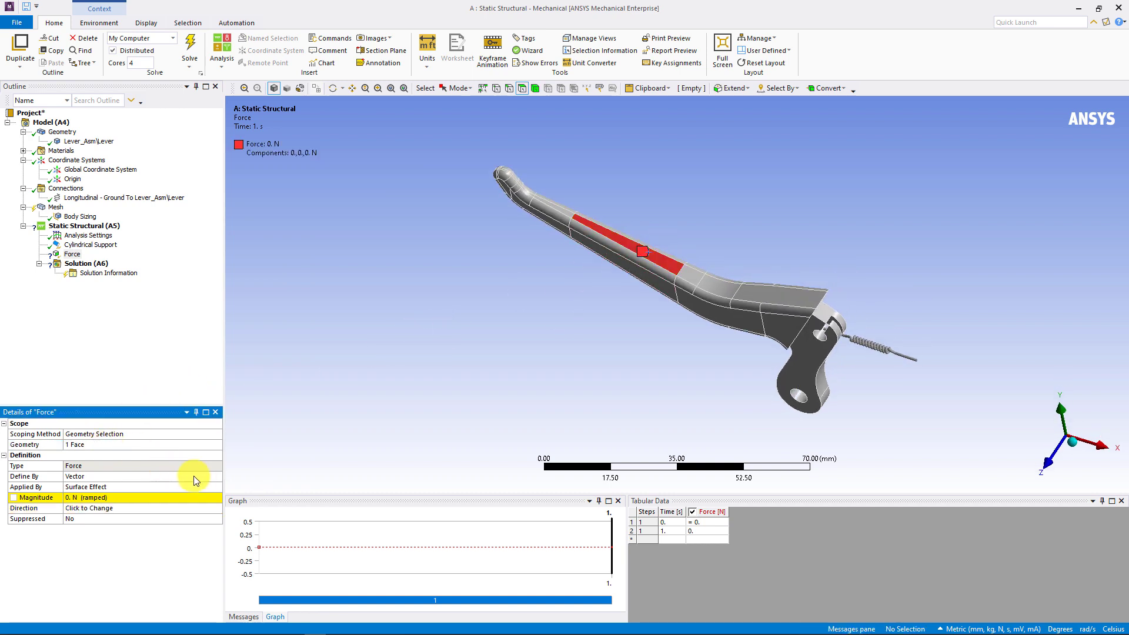
- Define the force by Components with a Y component of -15 N
left_click(217, 477)
left_click(177, 492)
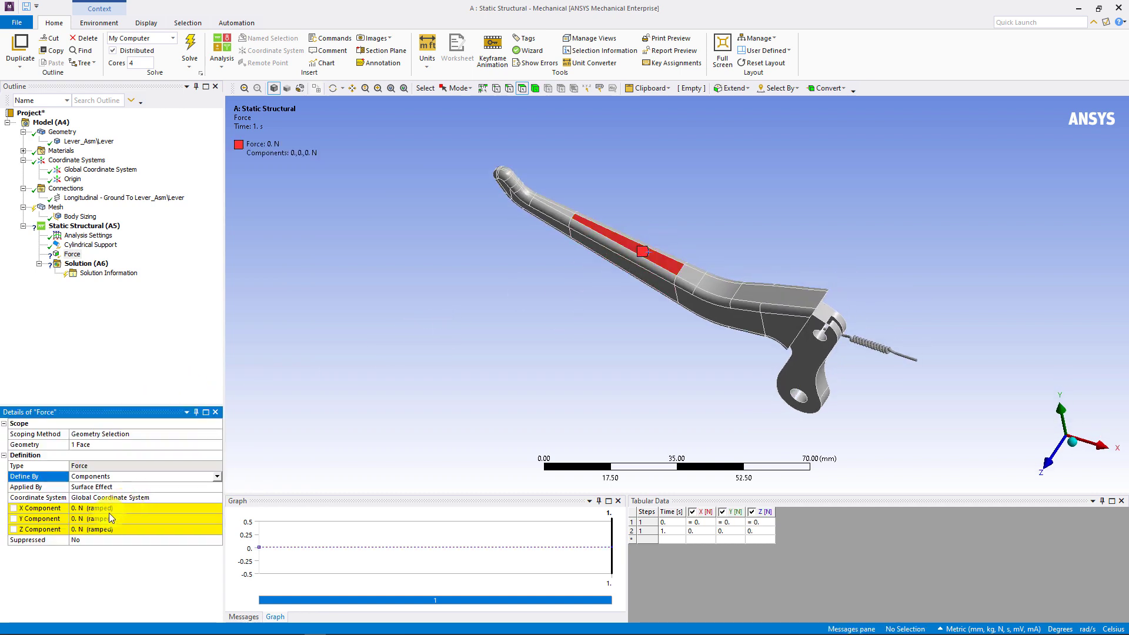
left_click(99, 519)
type("-15")
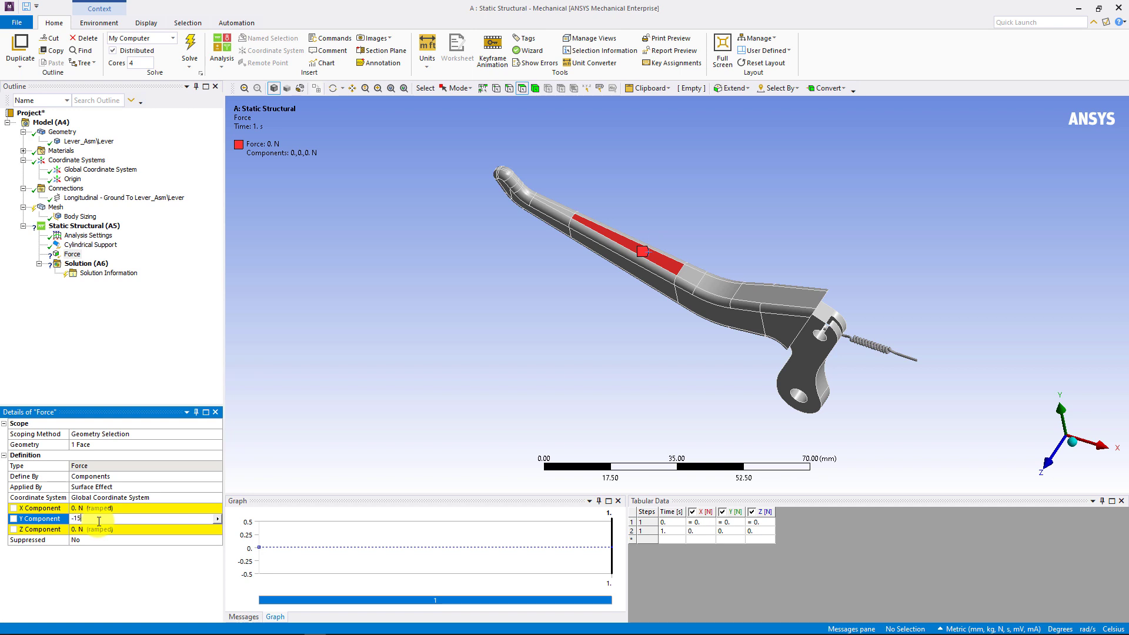
key("Return")
left_click(88, 264)
right_click(100, 266)
- Add an Equivalent (von-Mises) stress result under Solution and solve the model
mouse_move(150, 281)
mouse_move(253, 295)
left_click(347, 301)
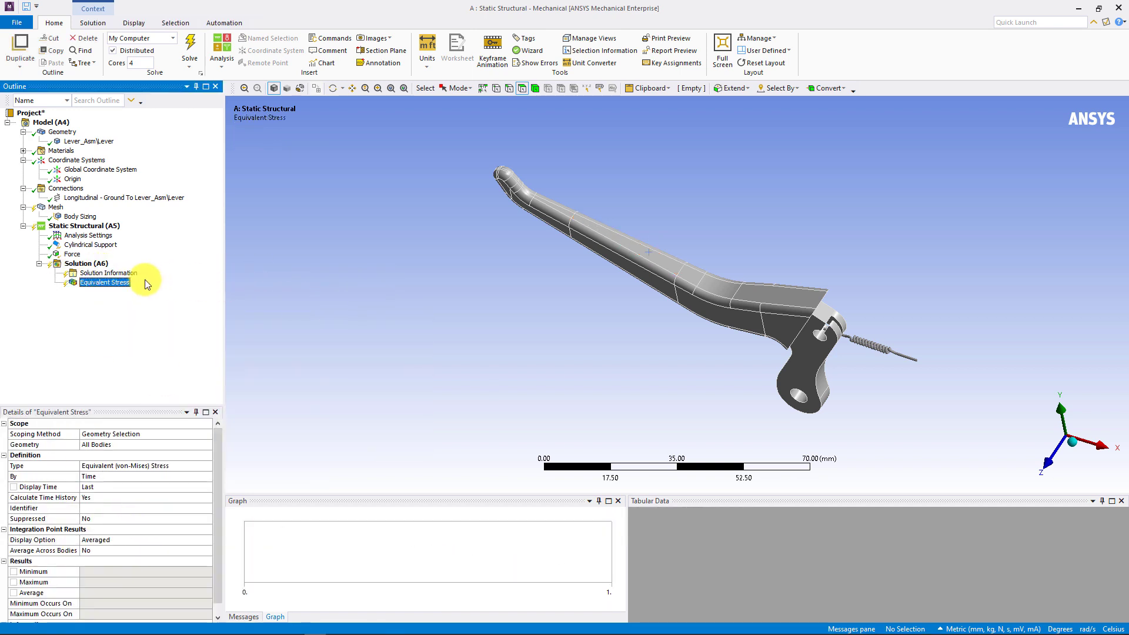
left_click(88, 264)
right_click(90, 266)
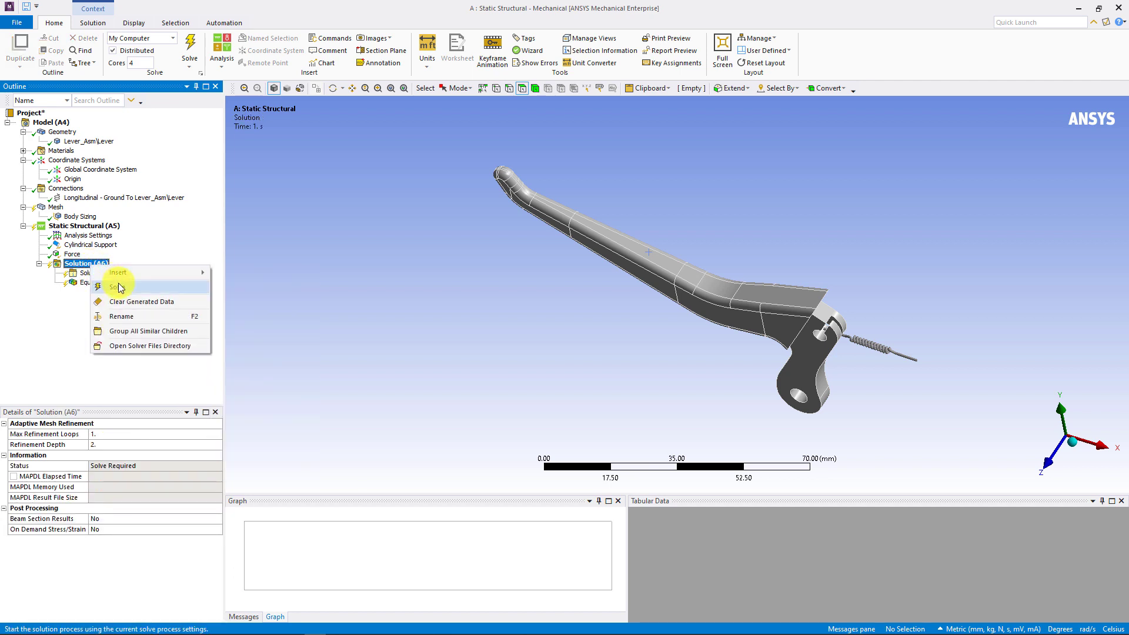
left_click(118, 288)
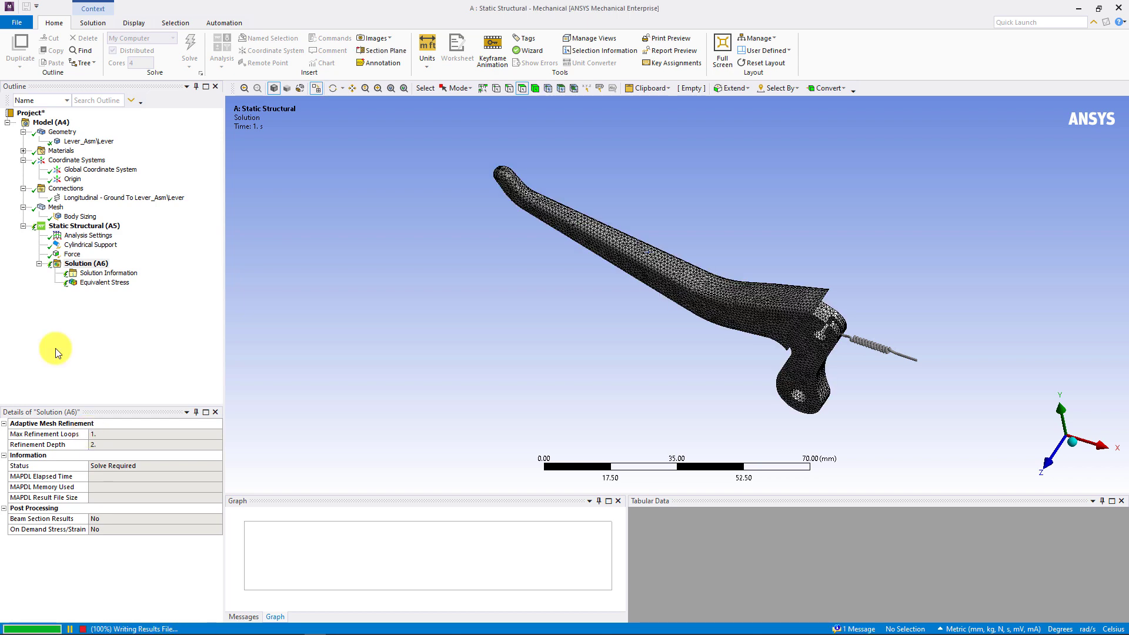
- Show and animate the equivalent stress contour, peaking at 11.913 MPa
left_click(88, 282)
left_click_drag(549, 373, 502, 433)
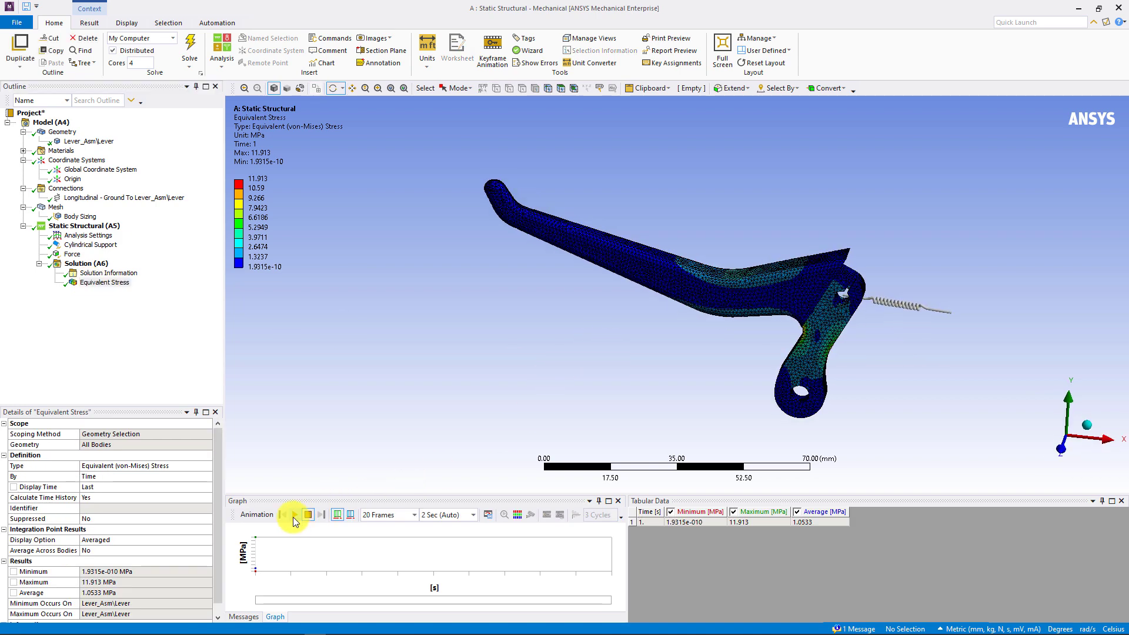
left_click(294, 515)
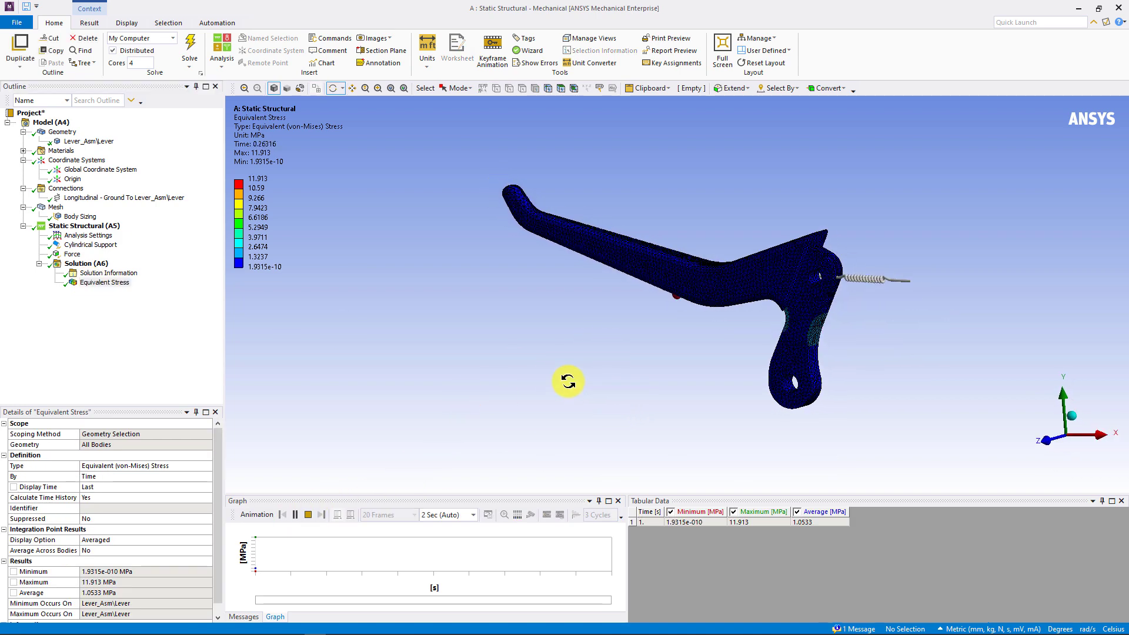